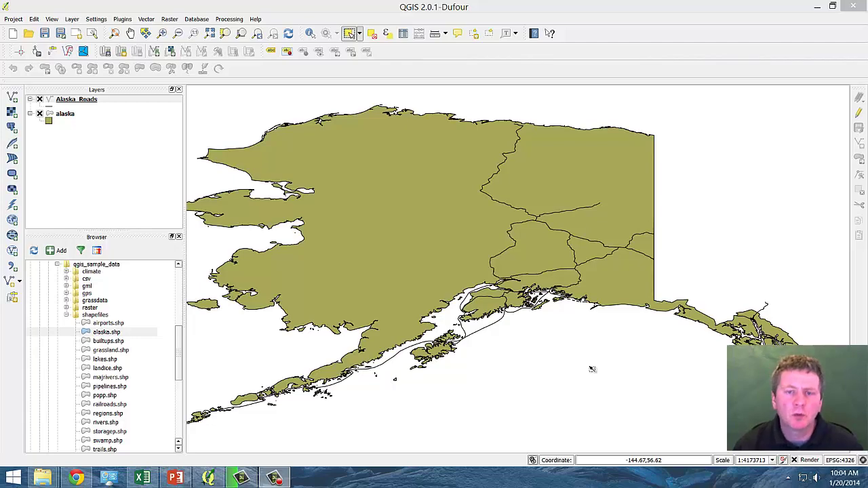
# Zoom the map out with the mouse wheel until all of Alaska fits in view
pyautogui.click(592, 369)
pyautogui.scroll(1, 589, 366)
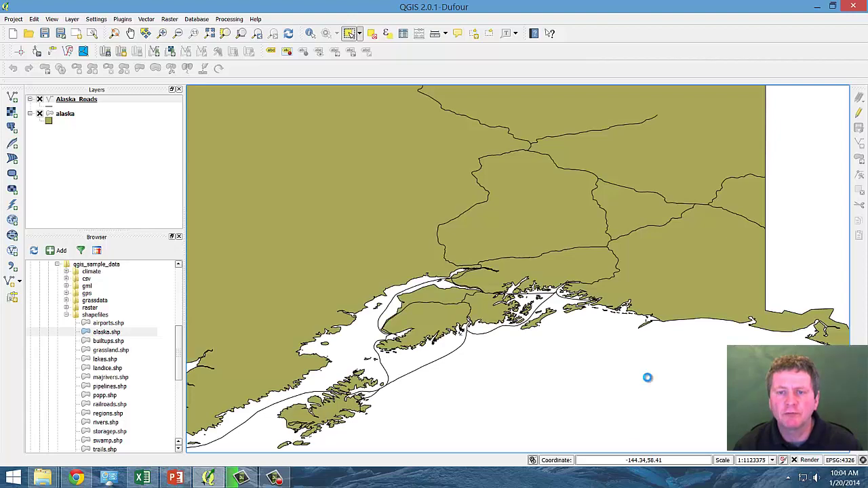
pyautogui.scroll(-1, 649, 376)
pyautogui.scroll(-1, 648, 374)
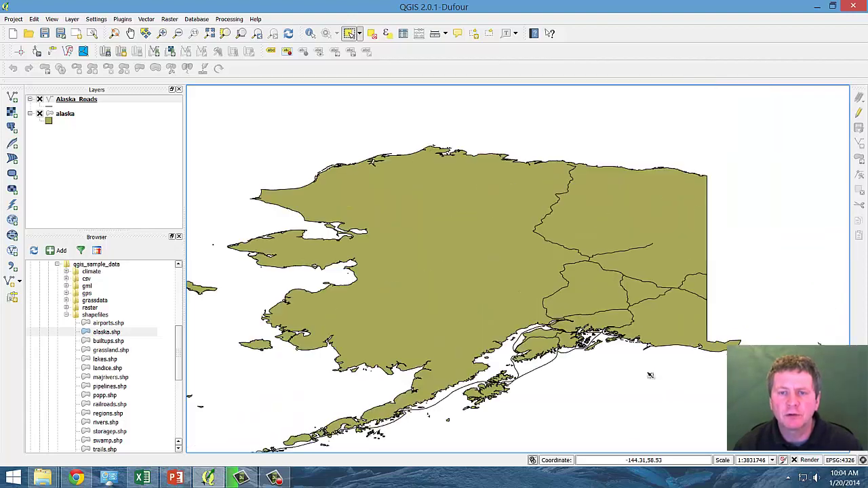
pyautogui.scroll(-1, 474, 318)
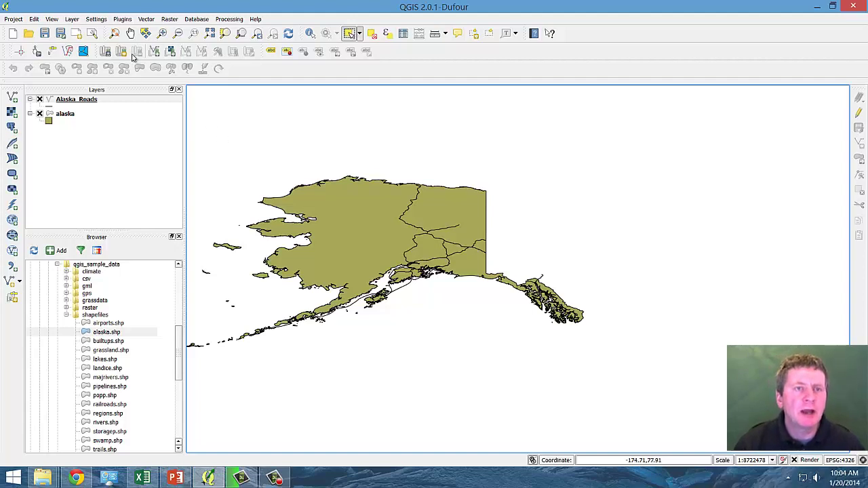
pyautogui.click(95, 19)
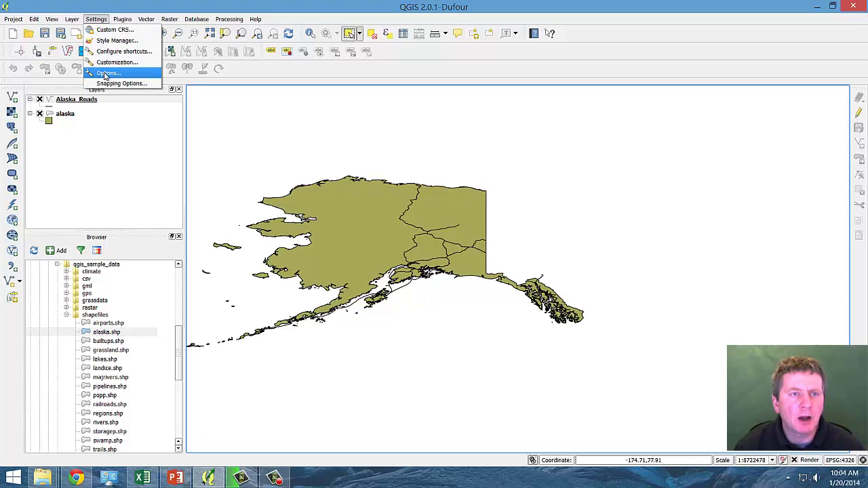
pyautogui.click(105, 74)
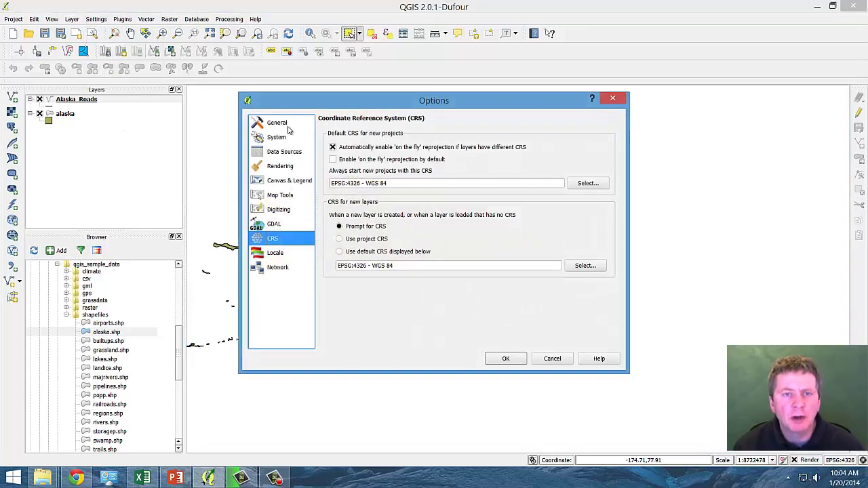
pyautogui.click(285, 127)
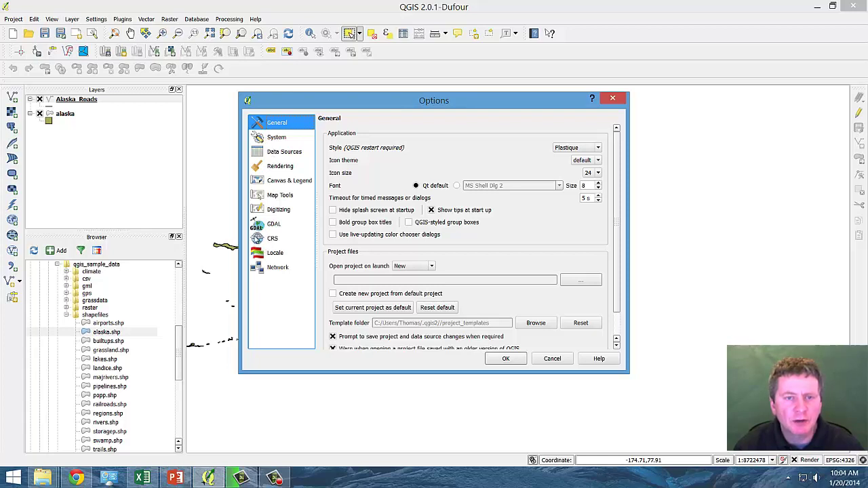
pyautogui.click(257, 239)
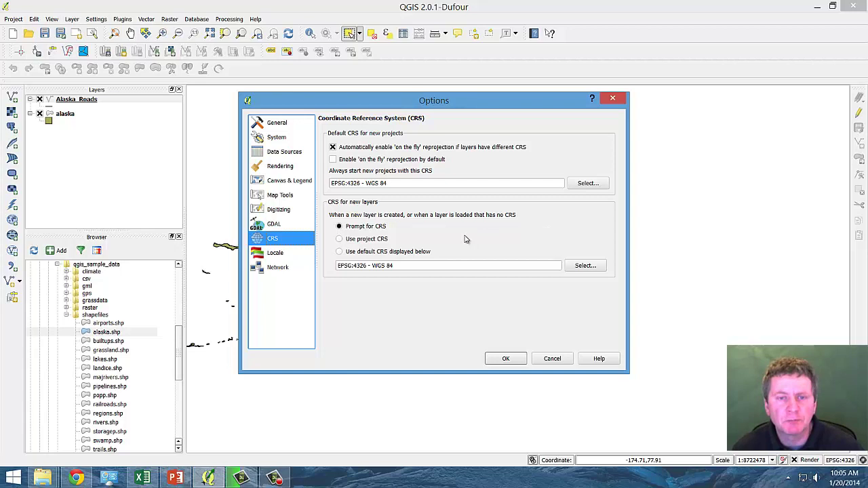
pyautogui.press('Return')
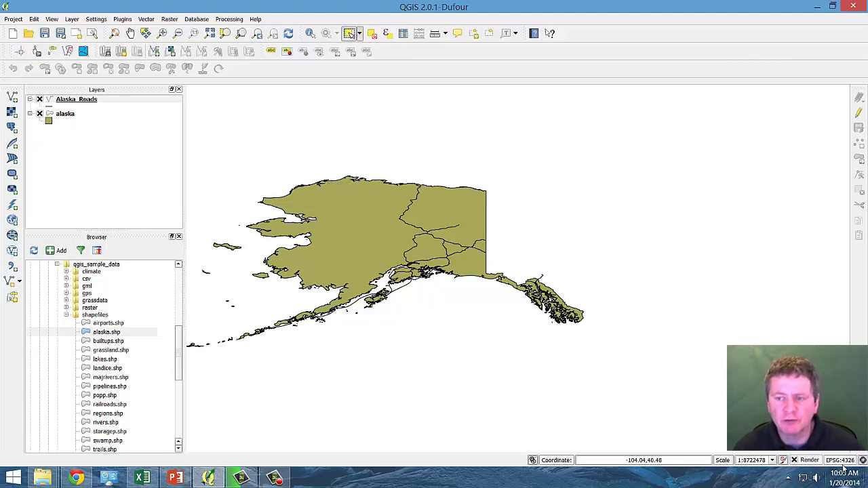
# Start a new project, discarding the old one, and add alaska.shp from the Browser panel
pyautogui.click(15, 34)
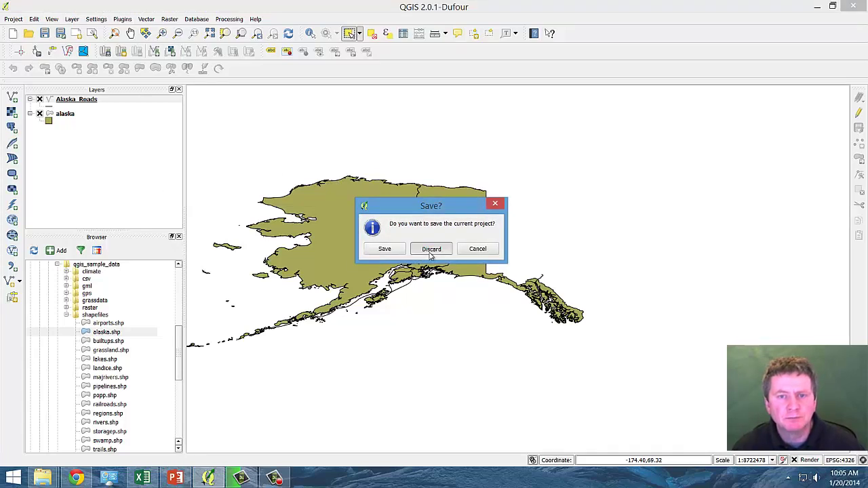
pyautogui.click(430, 251)
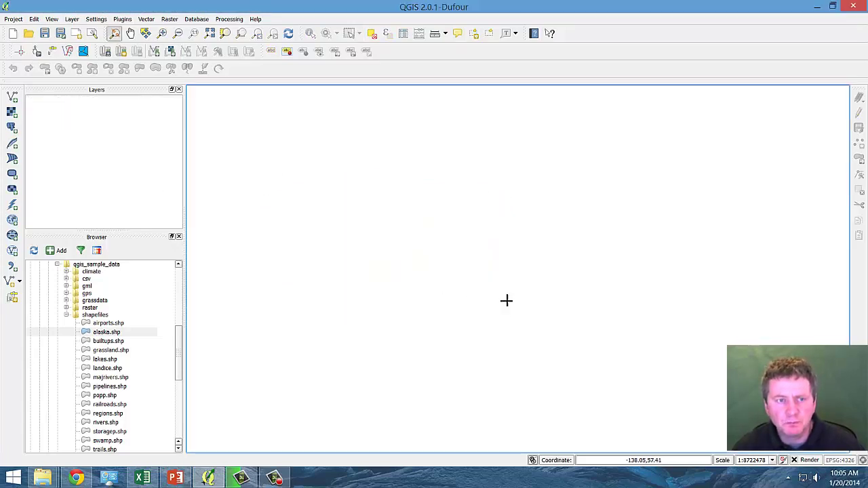
pyautogui.click(106, 332)
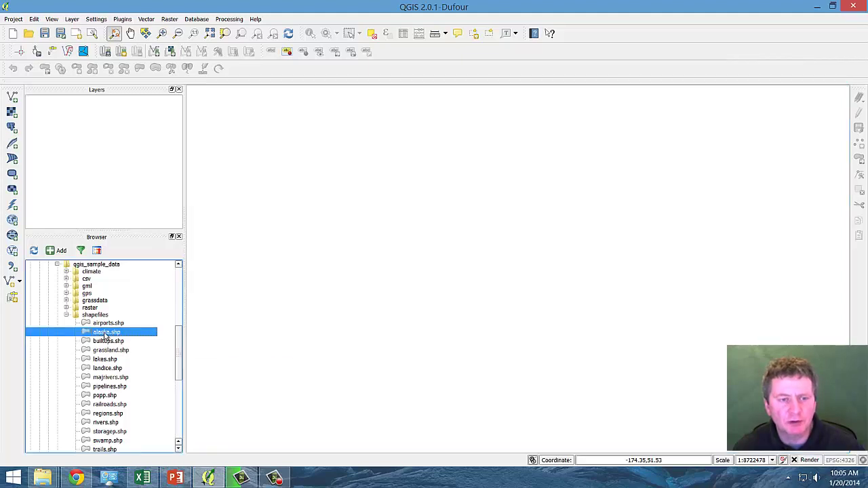
pyautogui.rightClick(105, 336)
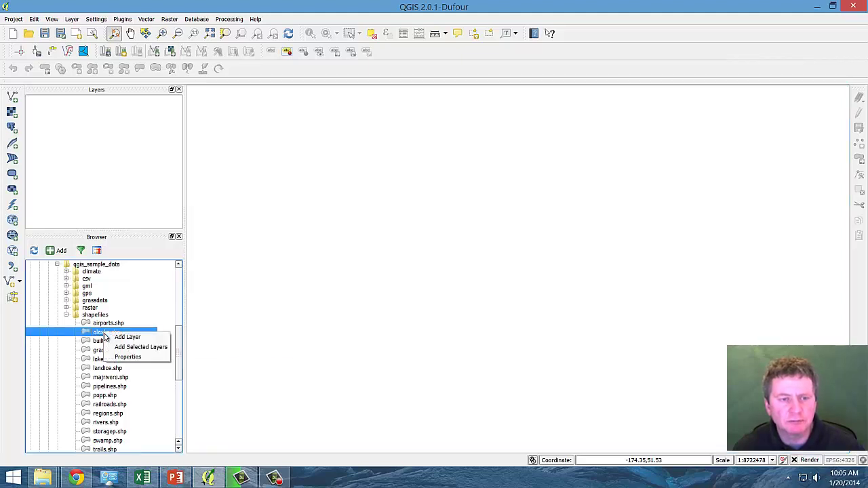
pyautogui.click(135, 337)
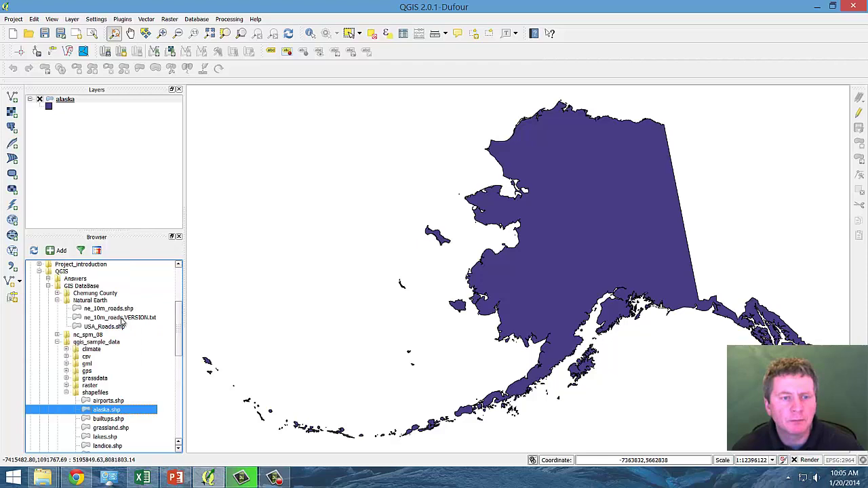
# Add Alaska_Roads.shp from the Natural Earth folder as a vector layer
pyautogui.hotkey('ctrl', 'shift', 'v')
pyautogui.click(511, 257)
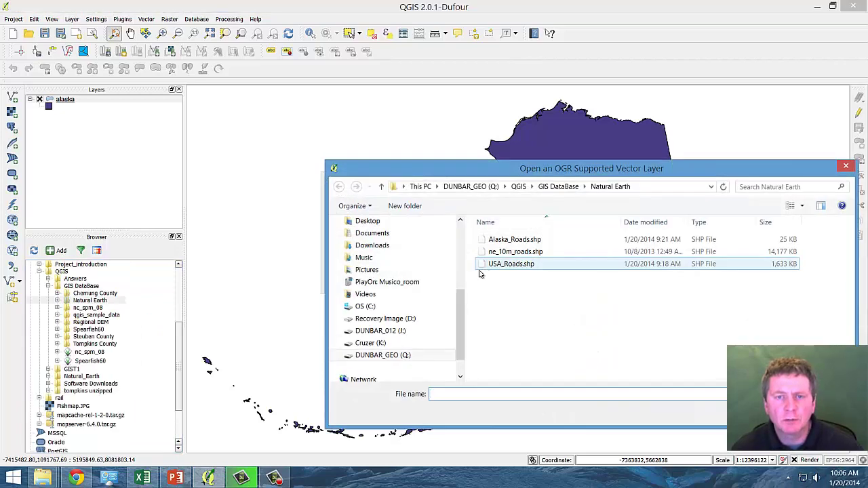
pyautogui.doubleClick(517, 241)
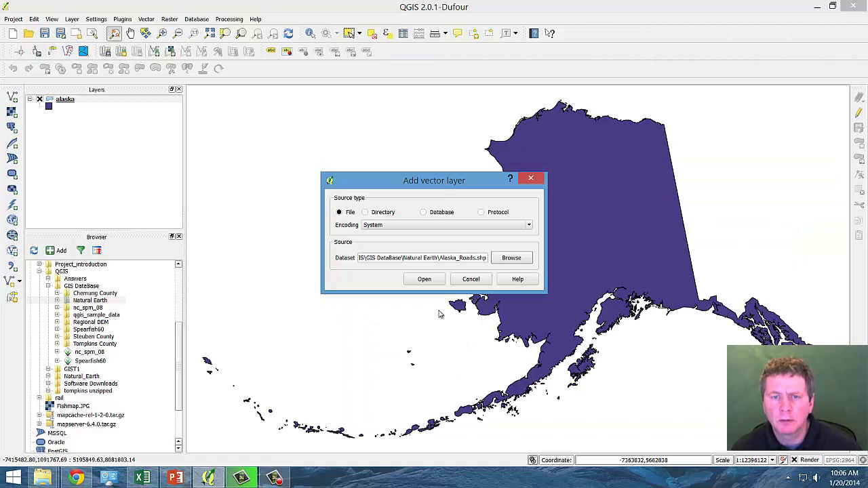
pyautogui.click(424, 278)
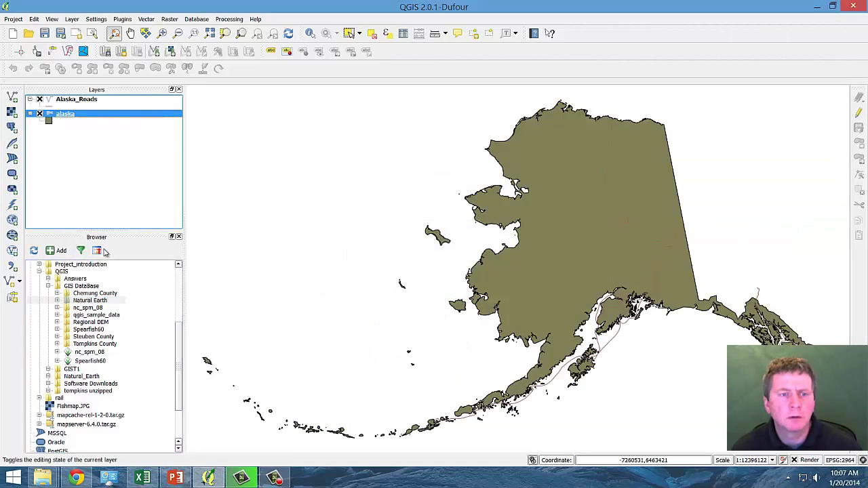
# Set the alaska layer's fill colour to pale cyan in its style properties
pyautogui.doubleClick(66, 113)
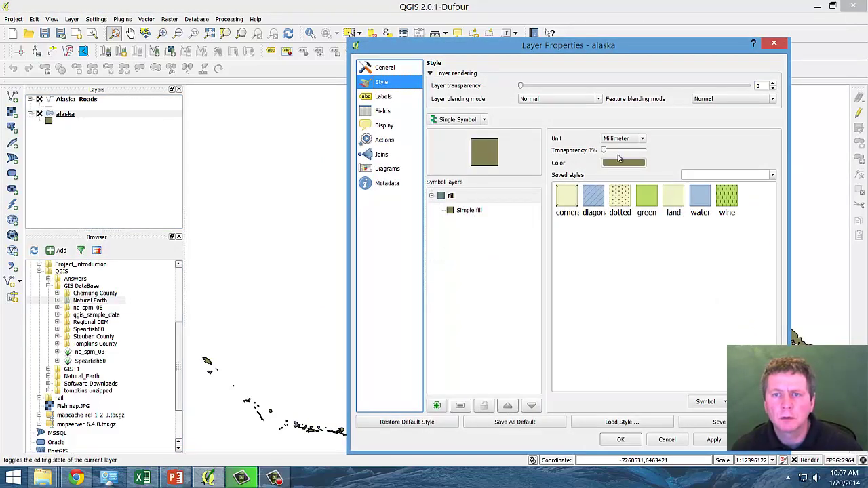
pyautogui.click(618, 164)
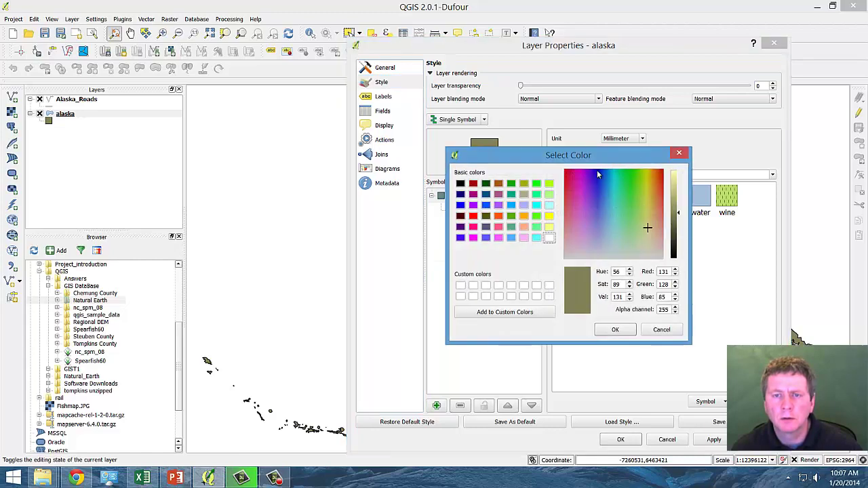
pyautogui.click(549, 206)
pyautogui.click(615, 329)
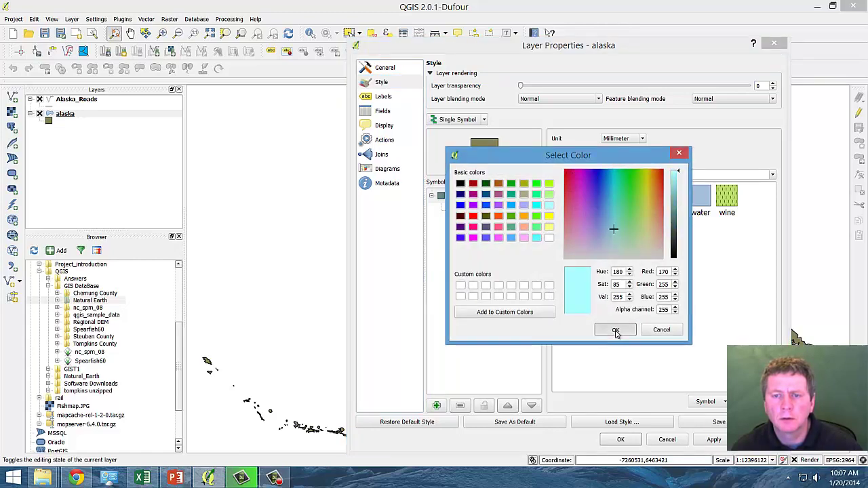
pyautogui.click(618, 440)
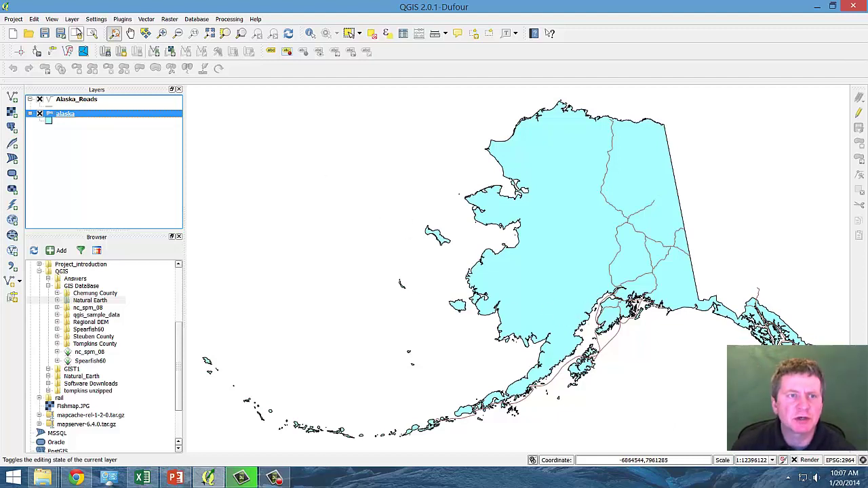
pyautogui.click(12, 19)
pyautogui.click(39, 109)
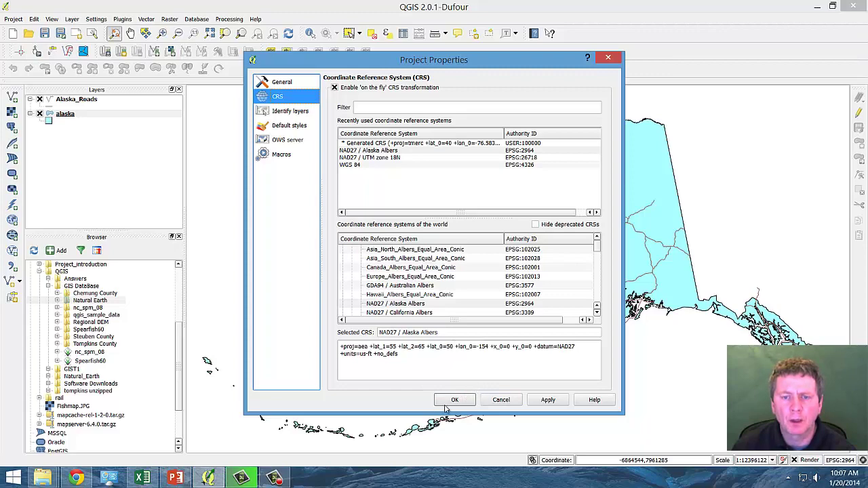
pyautogui.click(454, 400)
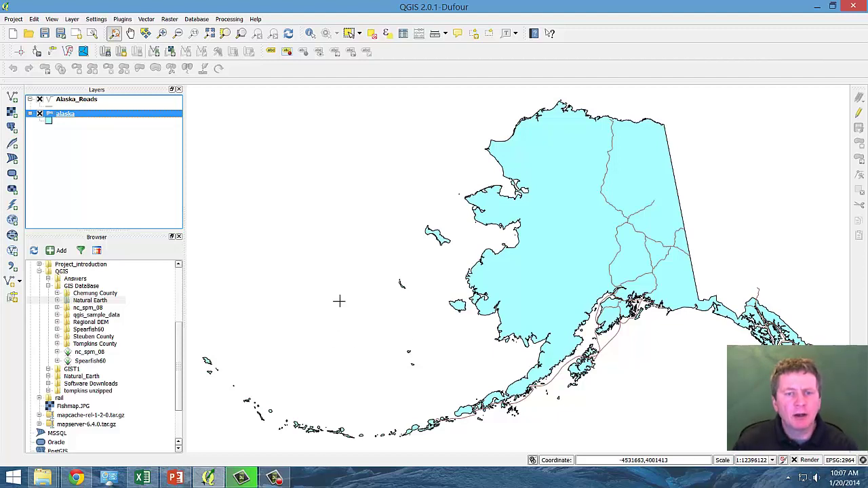
# Open the Alaska_Roads attribute table from the layer's context menu
pyautogui.click(90, 300)
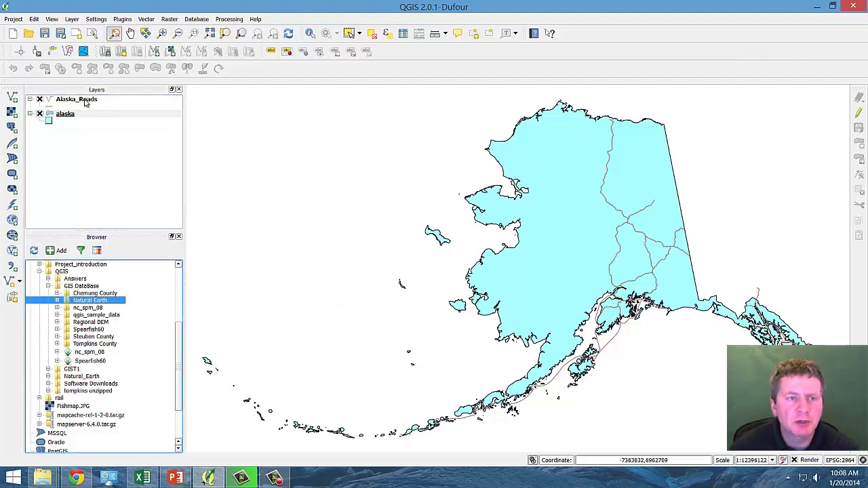
pyautogui.click(85, 103)
pyautogui.rightClick(86, 102)
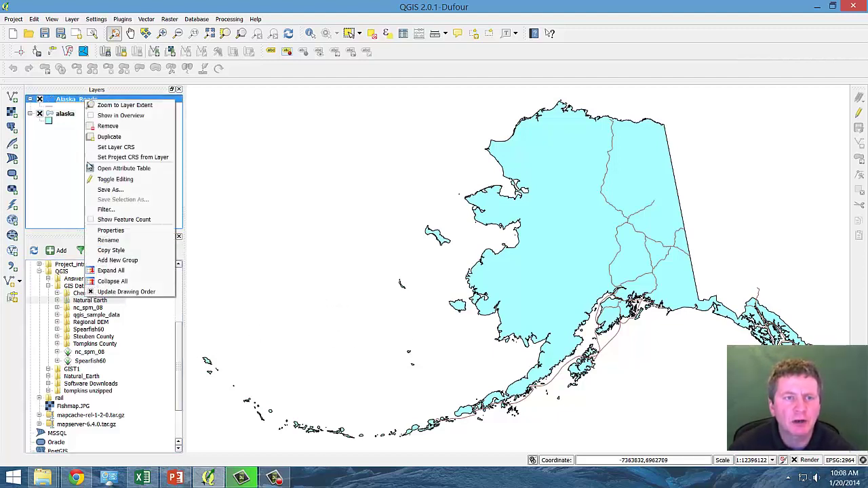
pyautogui.click(120, 169)
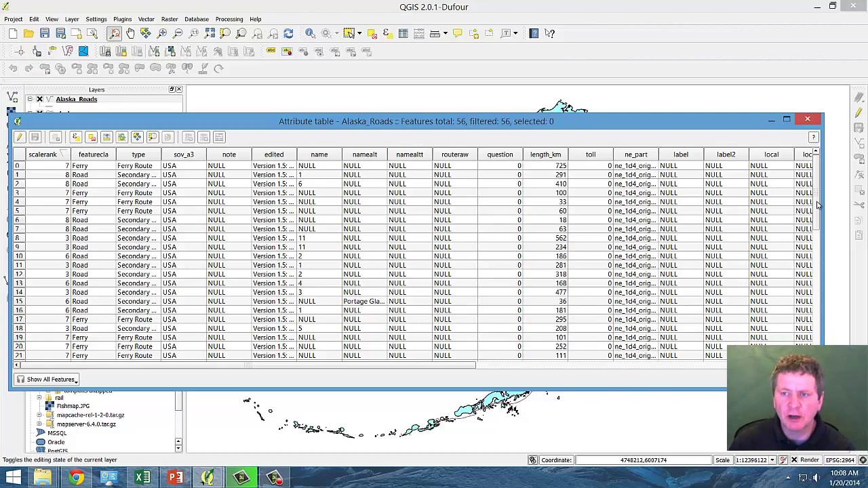
# Sort the Alaska_Roads table by type and select the two Major Highway rows
pyautogui.moveTo(819, 205); pyautogui.dragTo(798, 271)
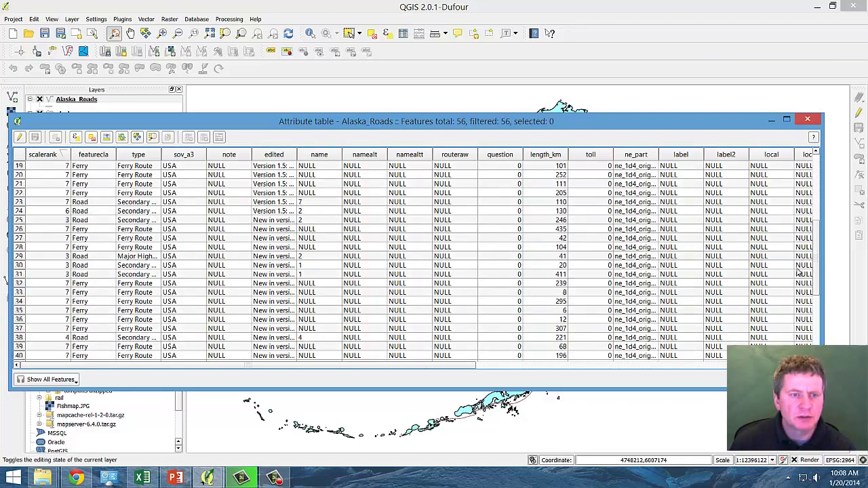
pyautogui.click(135, 155)
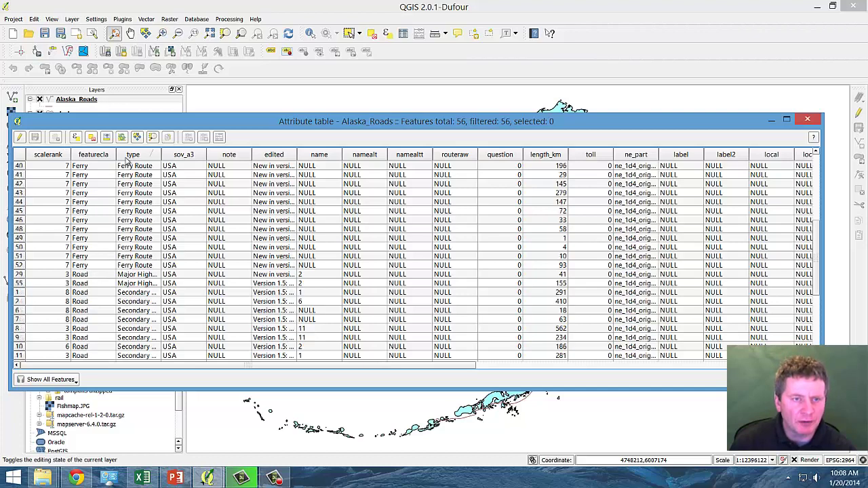
pyautogui.click(20, 284)
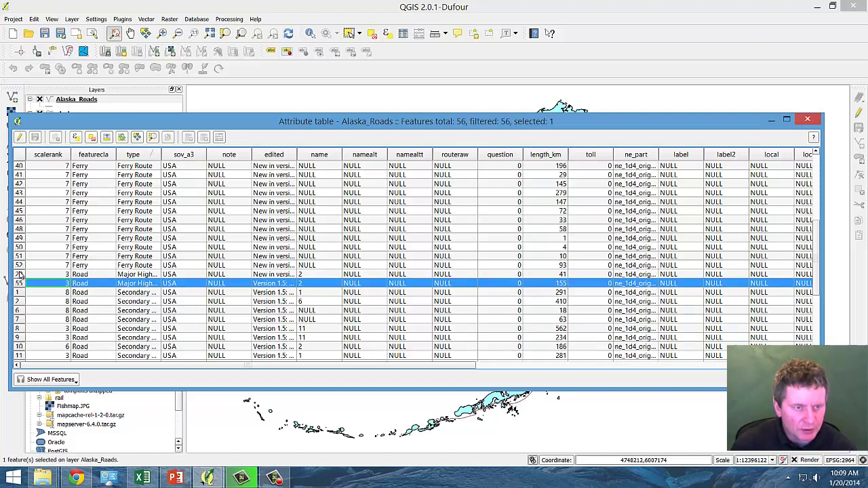
pyautogui.keyDown('ctrl'); pyautogui.click(20, 275); pyautogui.keyUp('ctrl')
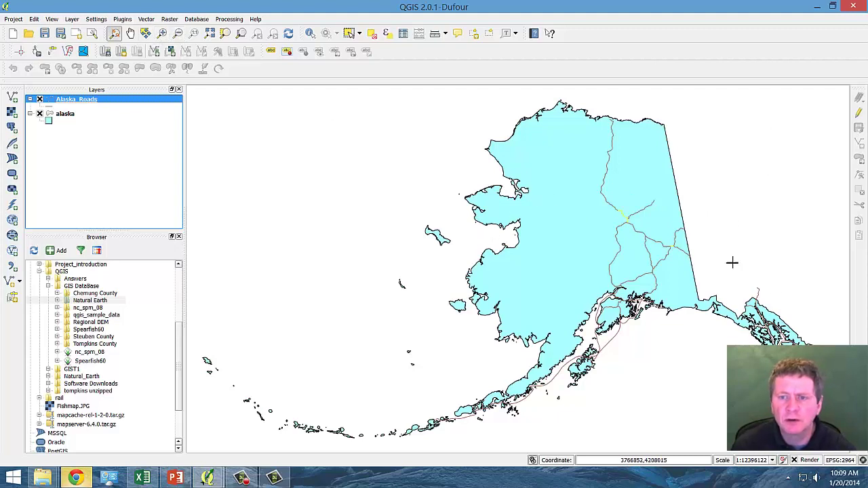
# Zoom into interior Alaska and identify a Major Highway segment (State level, length 155)
pyautogui.scroll(1, 656, 231)
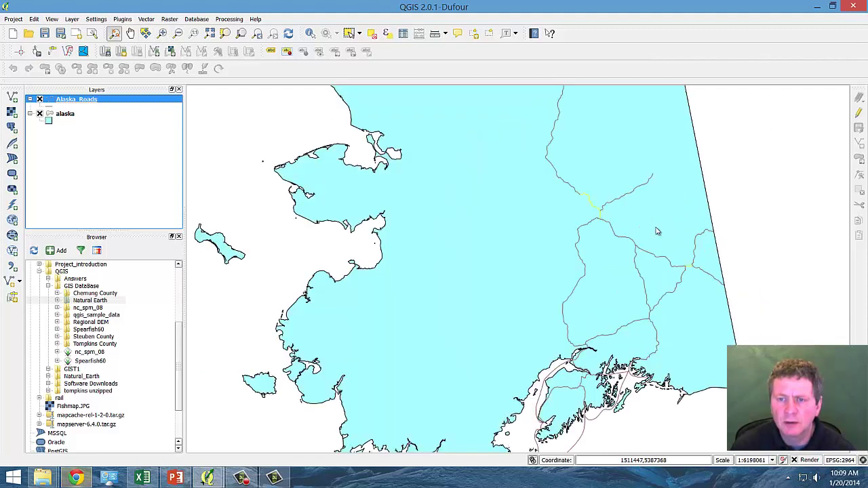
pyautogui.scroll(1, 656, 232)
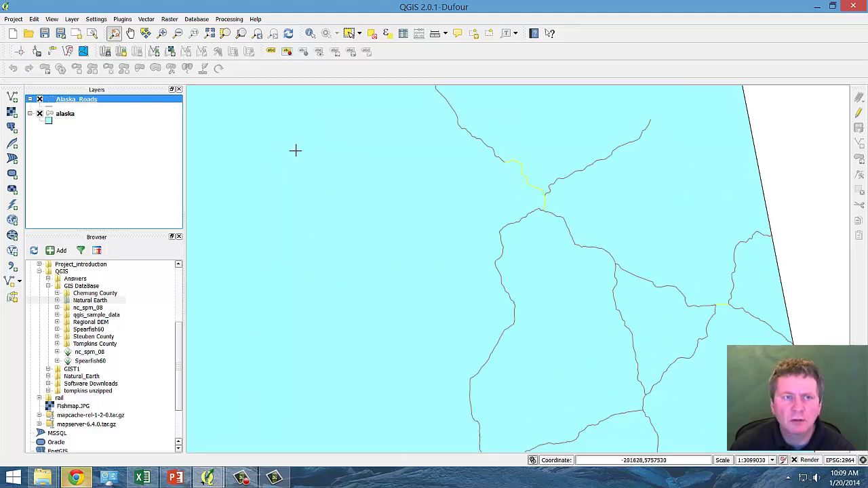
pyautogui.click(310, 32)
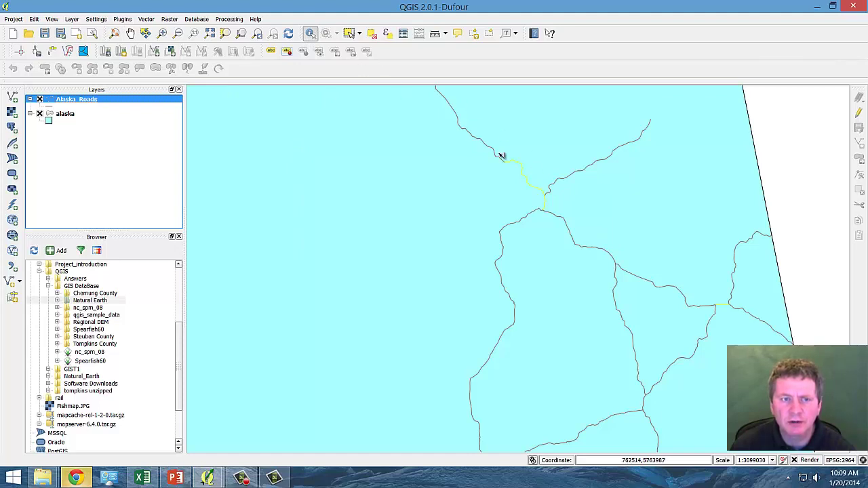
pyautogui.click(532, 186)
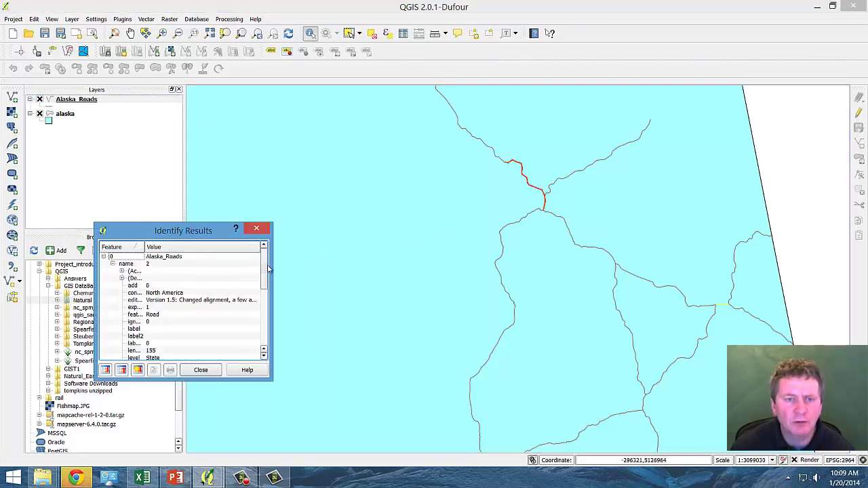
pyautogui.moveTo(264, 269); pyautogui.dragTo(268, 330)
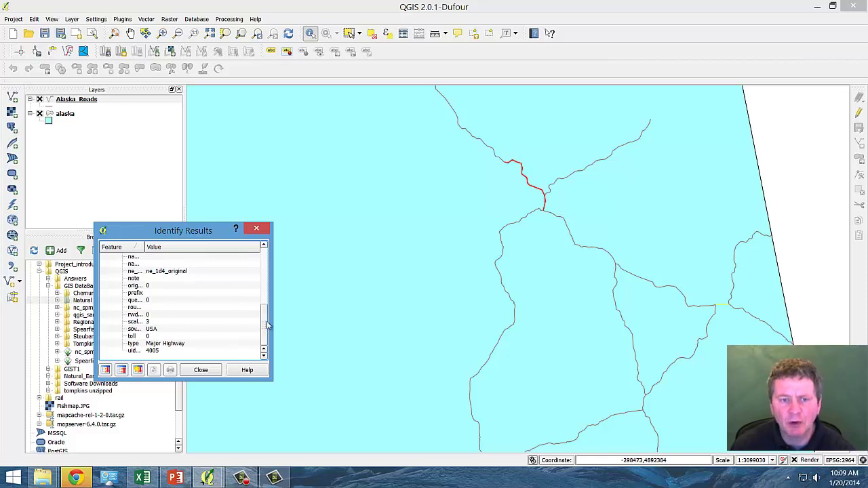
pyautogui.moveTo(265, 325); pyautogui.dragTo(281, 306)
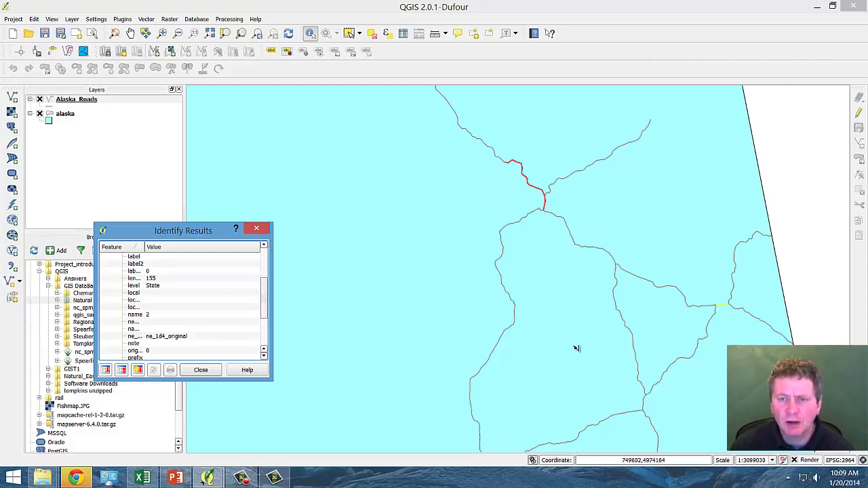
# Close Identify Results and bookmark the current view as 'Major Highways Alaska'
pyautogui.click(255, 231)
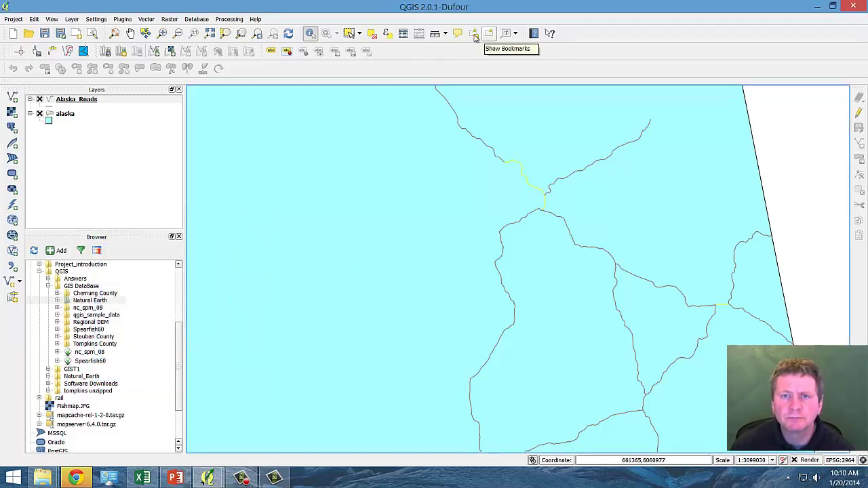
pyautogui.click(474, 36)
pyautogui.write('Major Highways Alaska')
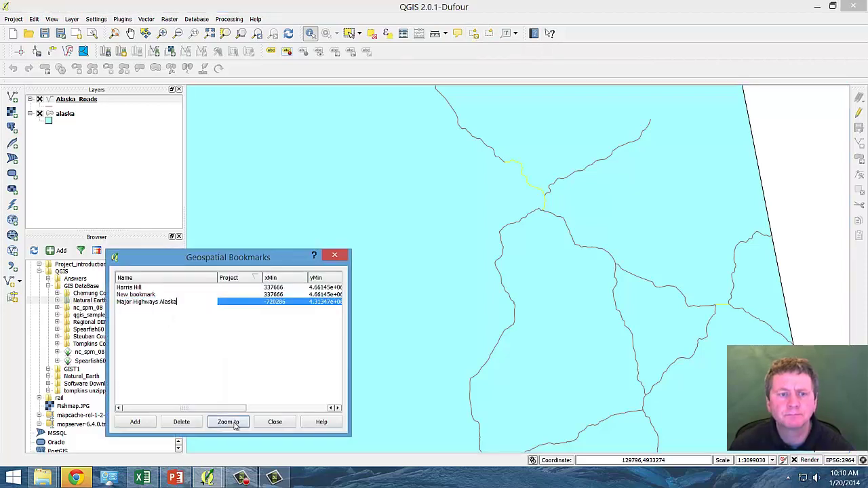
pyautogui.click(252, 374)
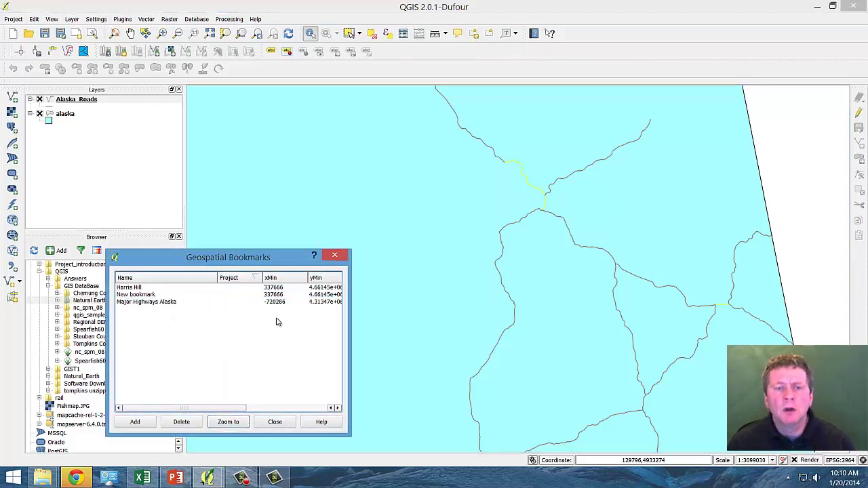
pyautogui.click(334, 255)
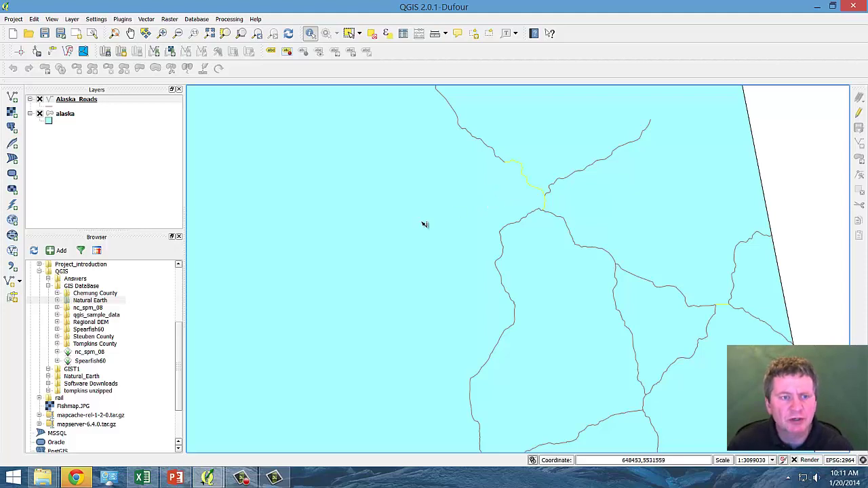
# Open Alaska_Roads Layer Properties, move the dialog aside, and list the renderer types
pyautogui.rightClick(70, 101)
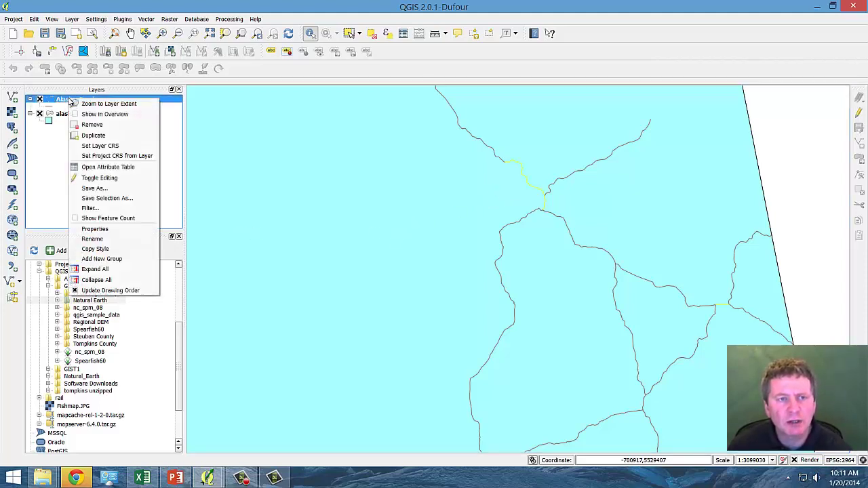
pyautogui.click(92, 230)
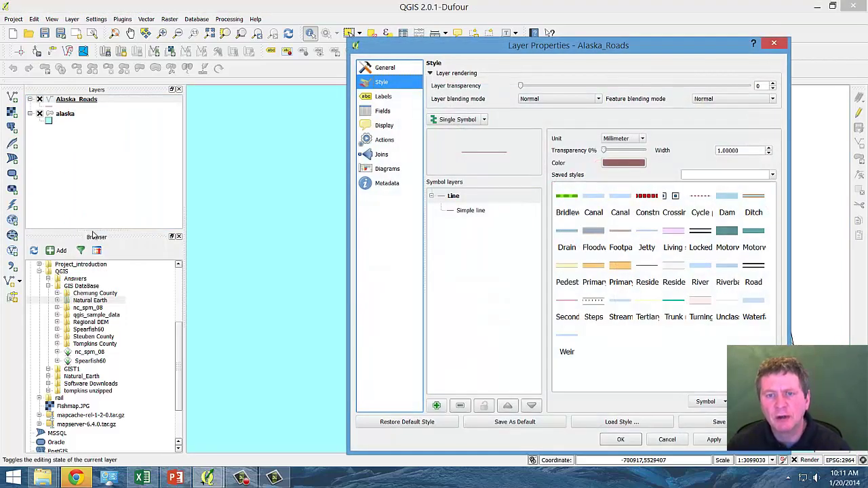
pyautogui.moveTo(454, 47); pyautogui.dragTo(274, 45)
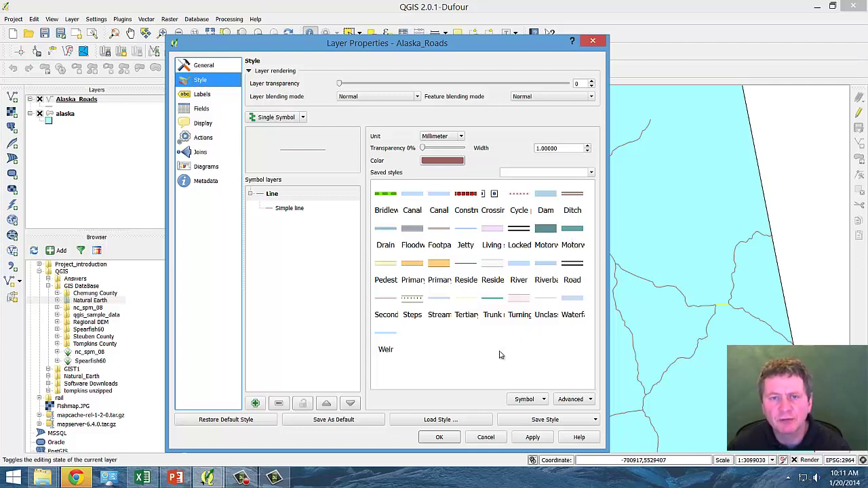
pyautogui.click(304, 118)
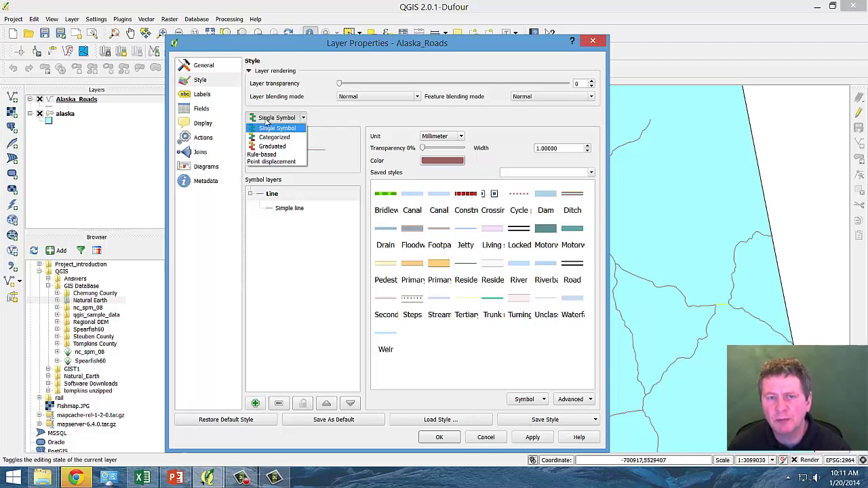
# Switch Alaska_Roads to Rule-based rendering and add a rule labelled Major Highways
pyautogui.click(272, 156)
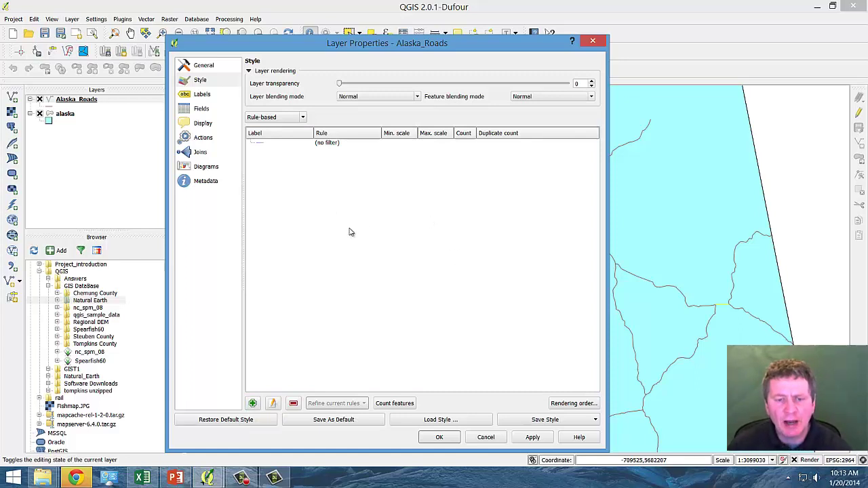
pyautogui.click(253, 404)
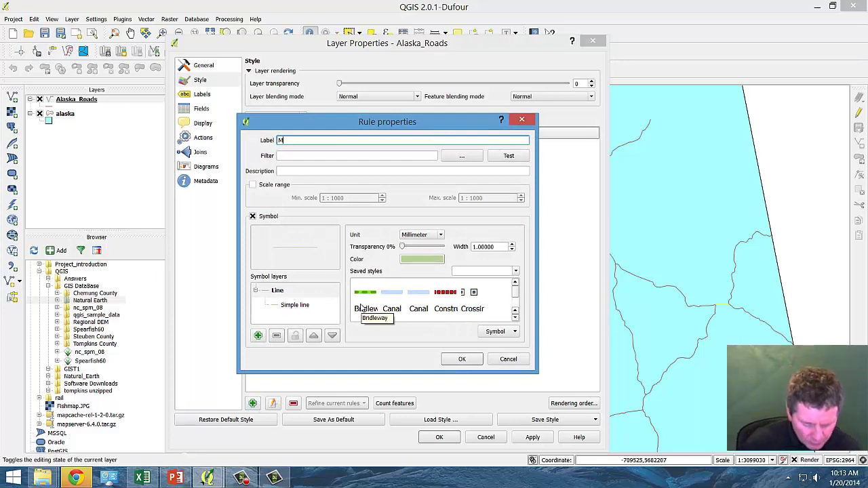
pyautogui.write('Major Highways')
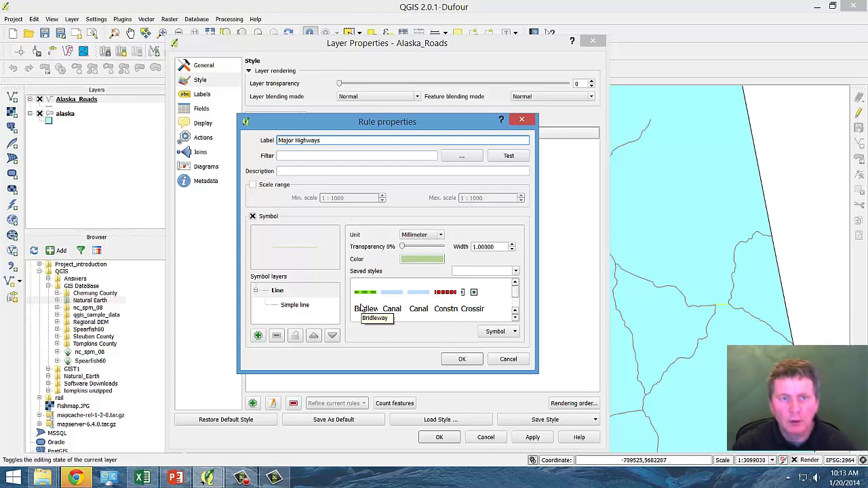
# Build the filter "type" = 'Major Highway' for the Major Highways rule in the expression builder
pyautogui.click(459, 158)
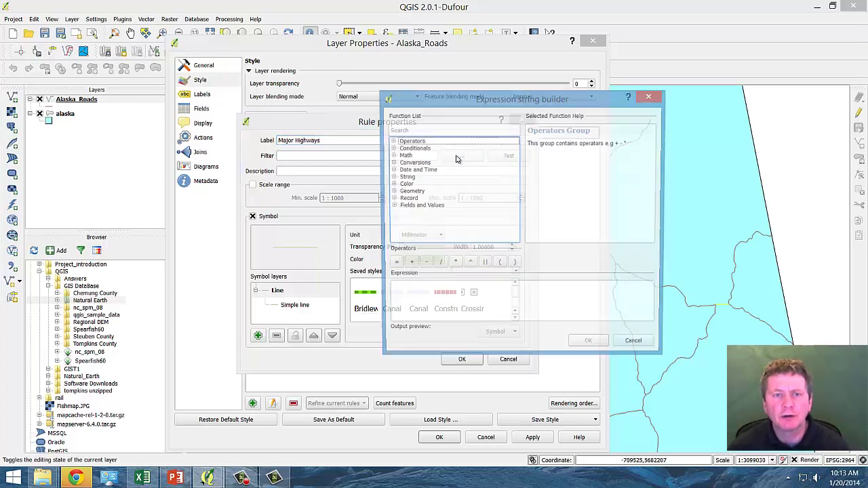
pyautogui.click(391, 206)
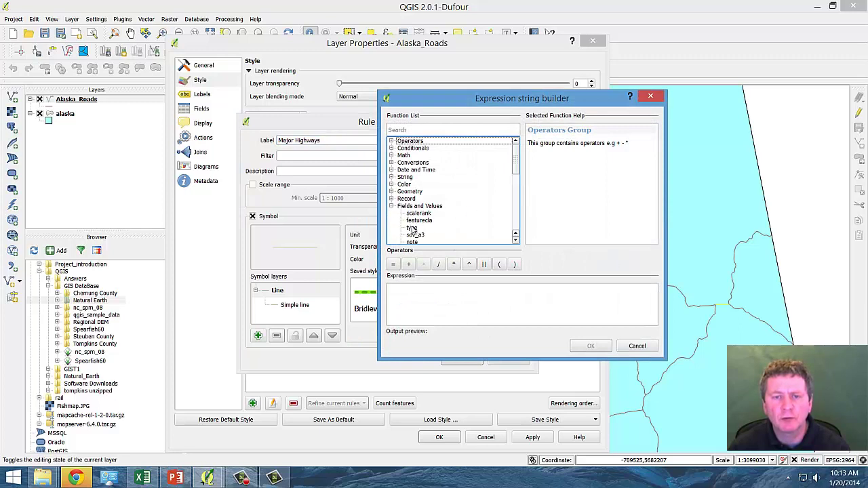
pyautogui.click(410, 228)
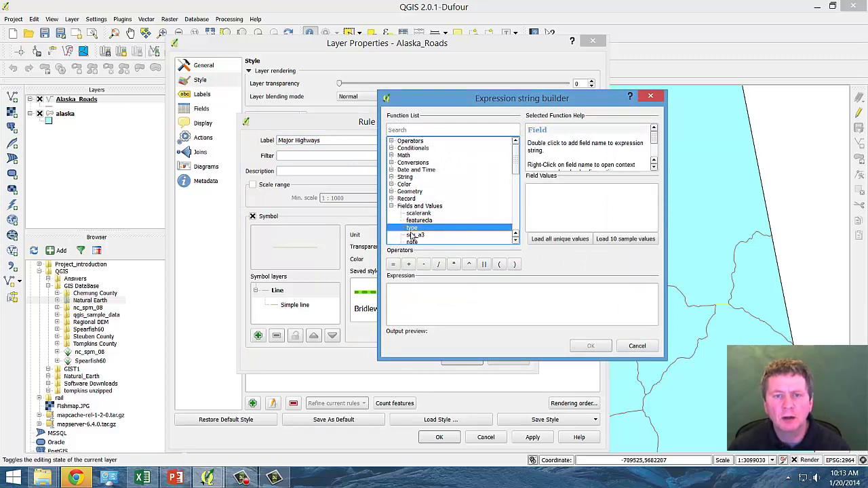
pyautogui.doubleClick(412, 229)
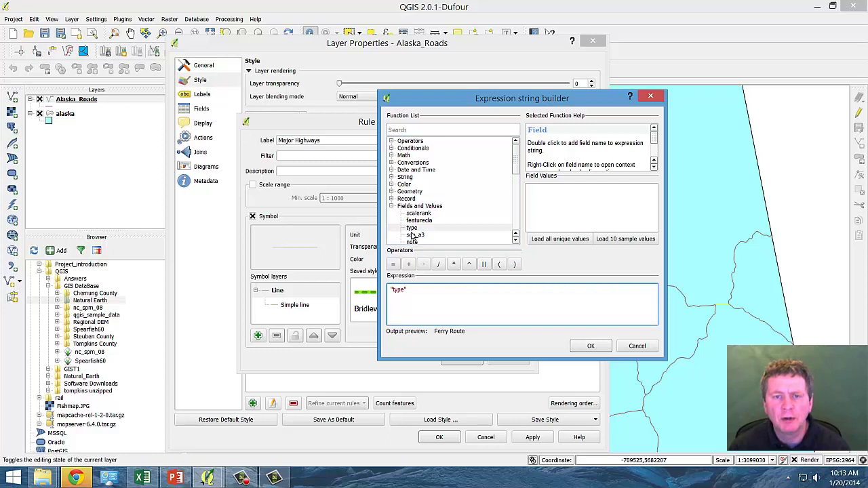
pyautogui.click(392, 265)
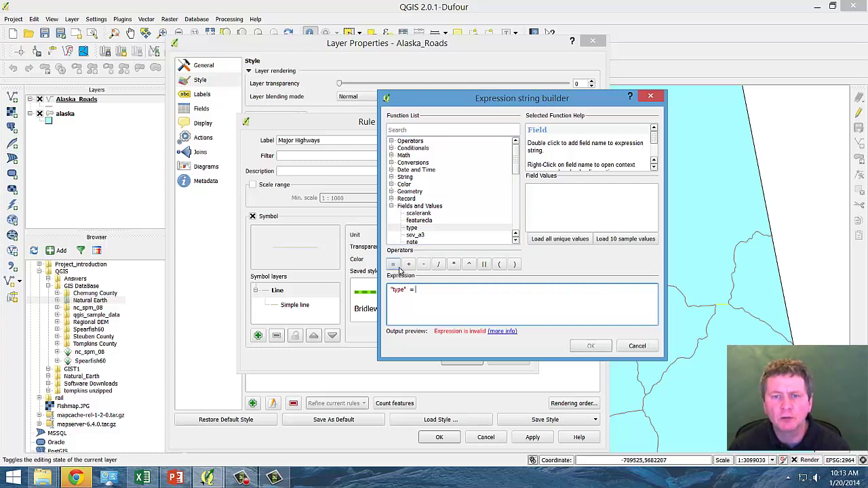
pyautogui.click(568, 240)
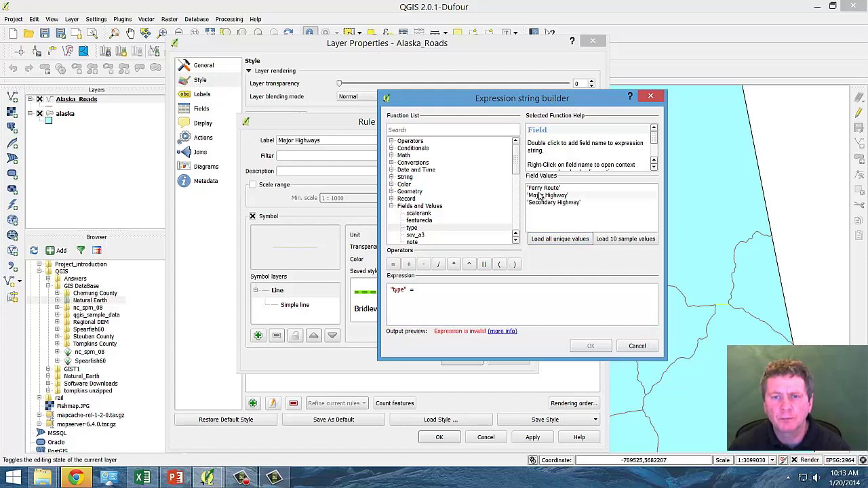
pyautogui.doubleClick(540, 195)
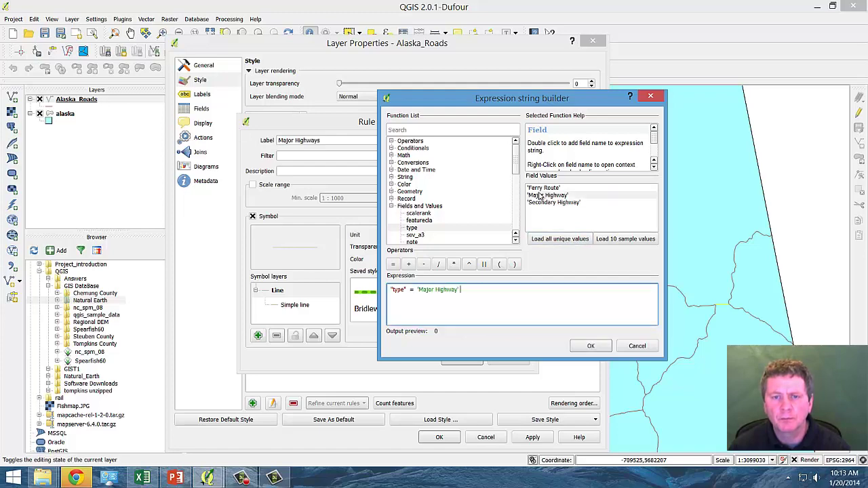
pyautogui.click(591, 346)
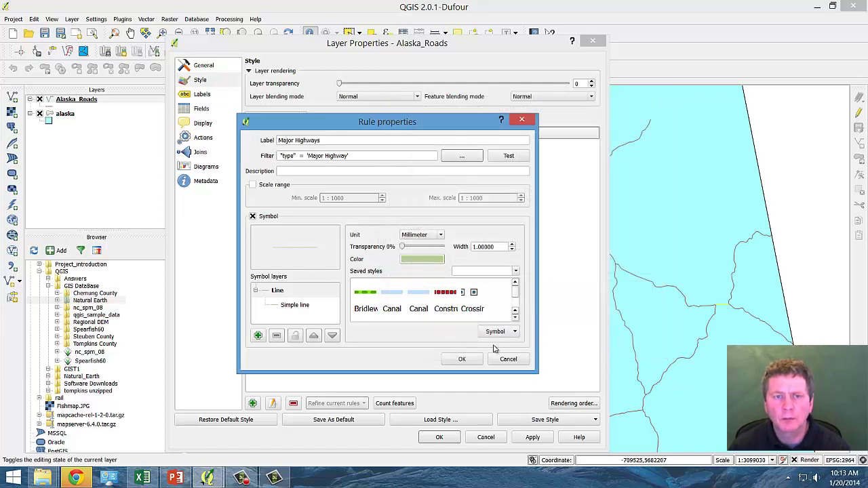
# Give the Major Highways rule the description 'These are the big ones'
pyautogui.click(294, 172)
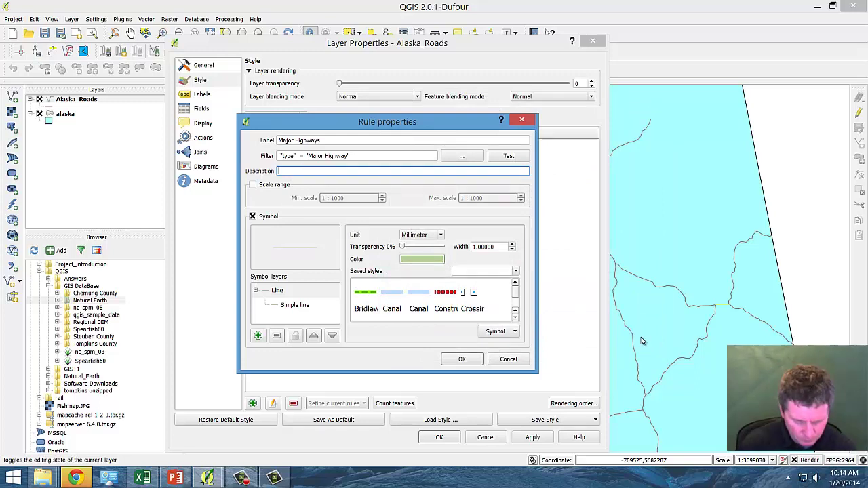
pyautogui.write('These are the b')
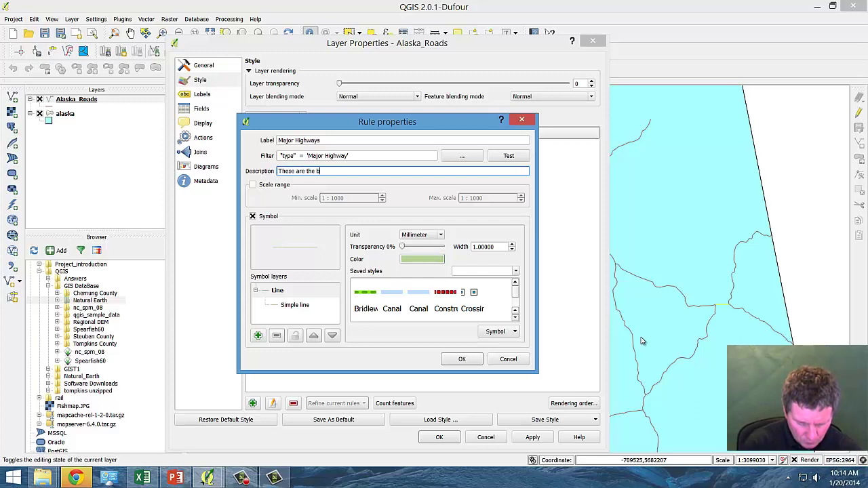
pyautogui.write('ig ones')
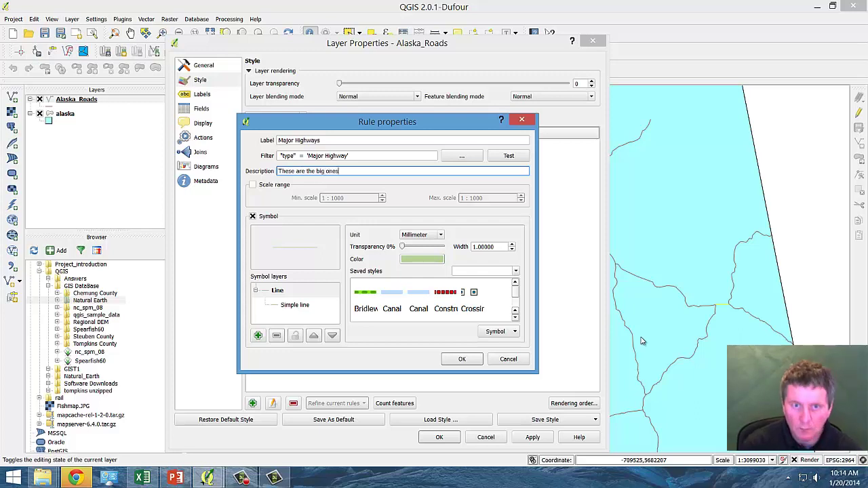
pyautogui.click(283, 200)
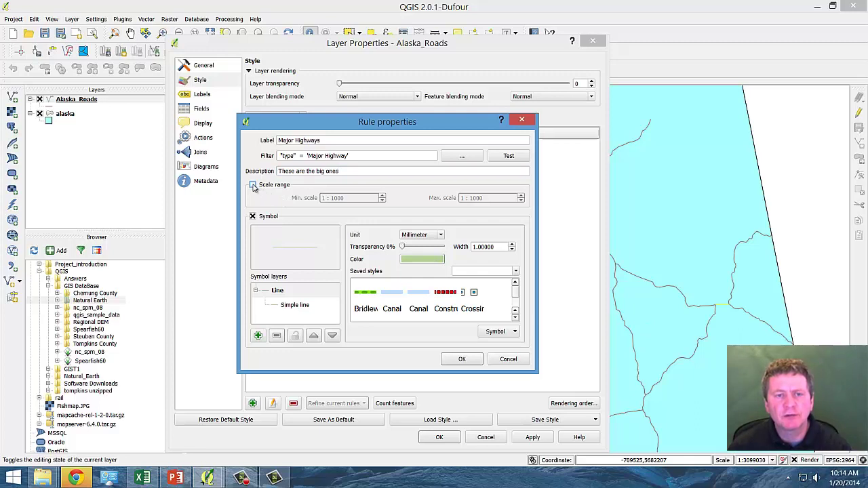
# Enable the rule's scale range and set it from 1:1000 to a maximum of 1:47000
pyautogui.click(252, 185)
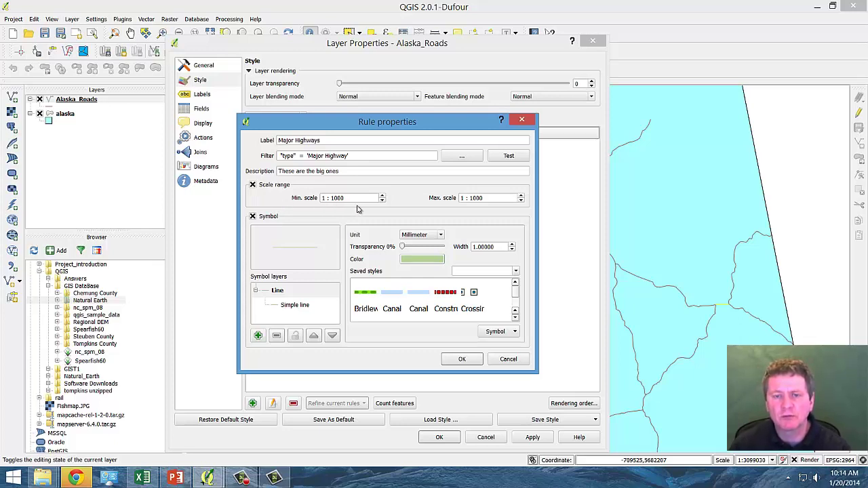
pyautogui.click(521, 196)
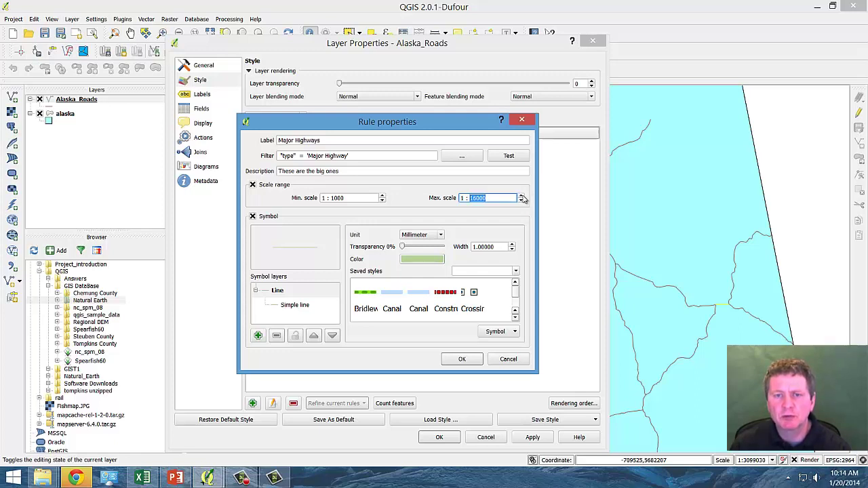
pyautogui.scroll(3, 522, 198)
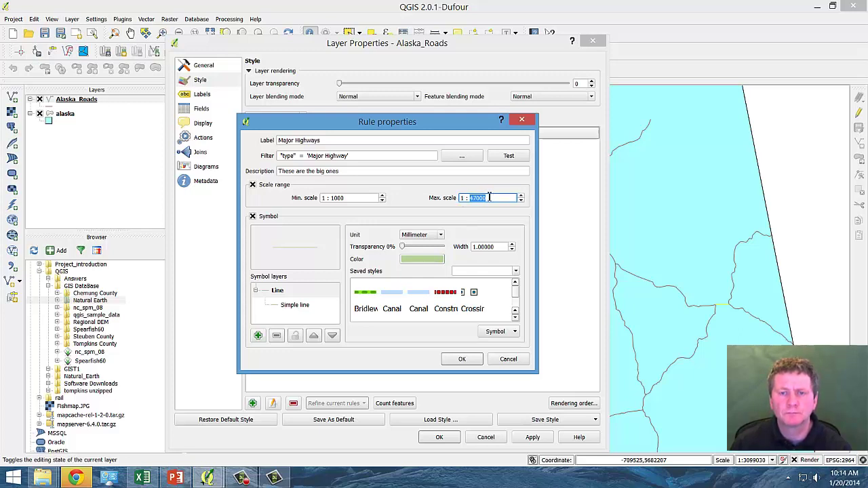
pyautogui.click(418, 209)
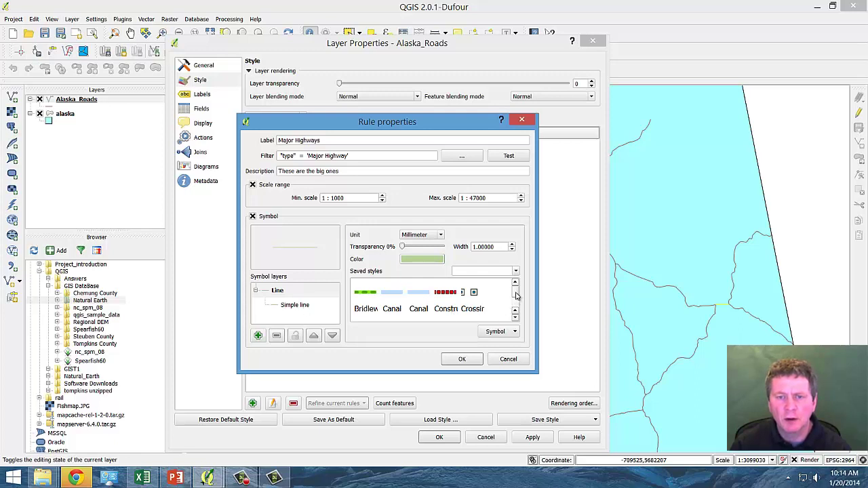
# Apply the orange 2.1 mm Primary link line style and save the Major Highways rule
pyautogui.moveTo(515, 295); pyautogui.dragTo(517, 298)
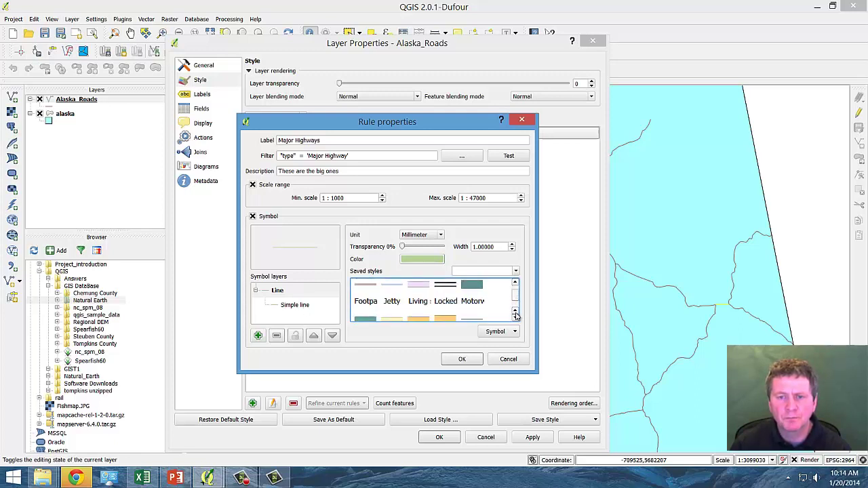
pyautogui.click(514, 314)
pyautogui.click(514, 314)
pyautogui.click(516, 285)
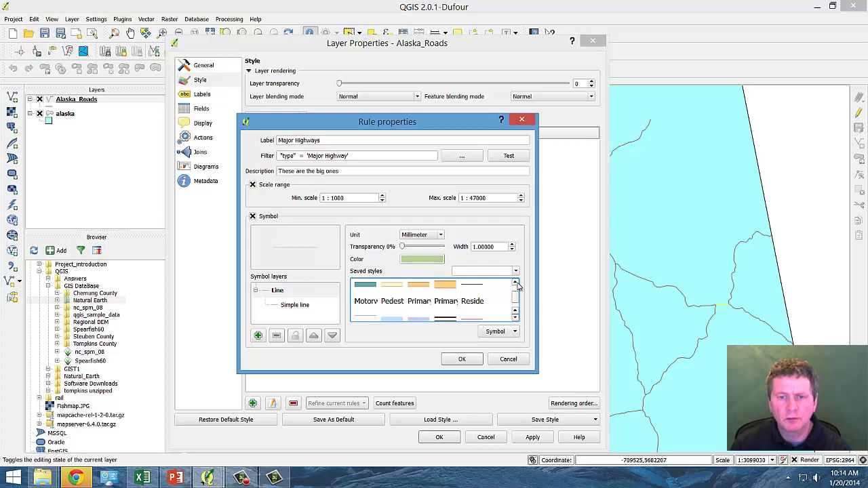
pyautogui.click(421, 289)
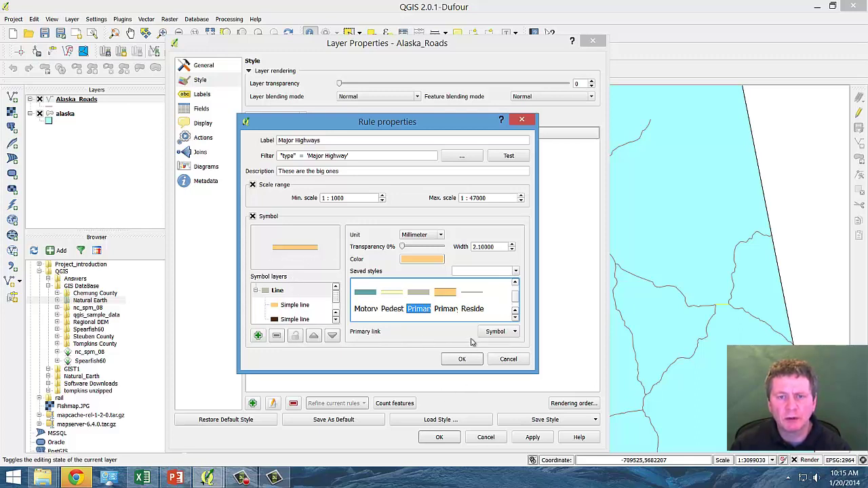
pyautogui.click(461, 359)
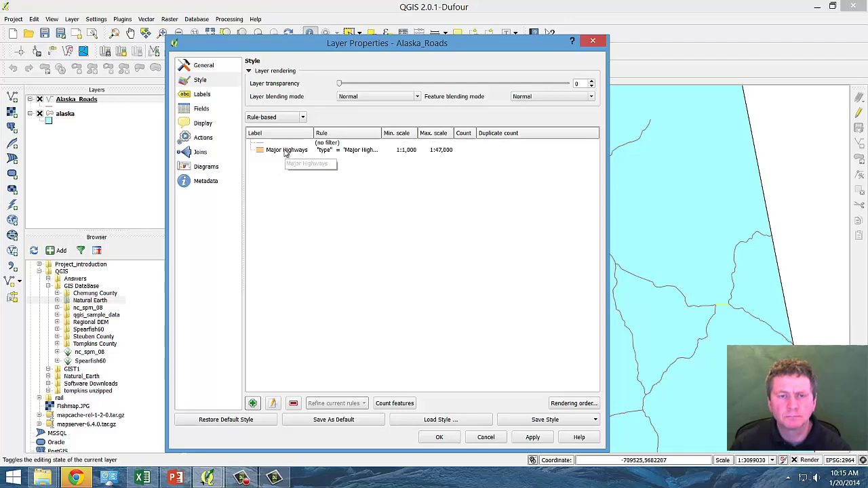
# Add a new rule to the roads layer labelled 'Secondary Highways'
pyautogui.click(251, 404)
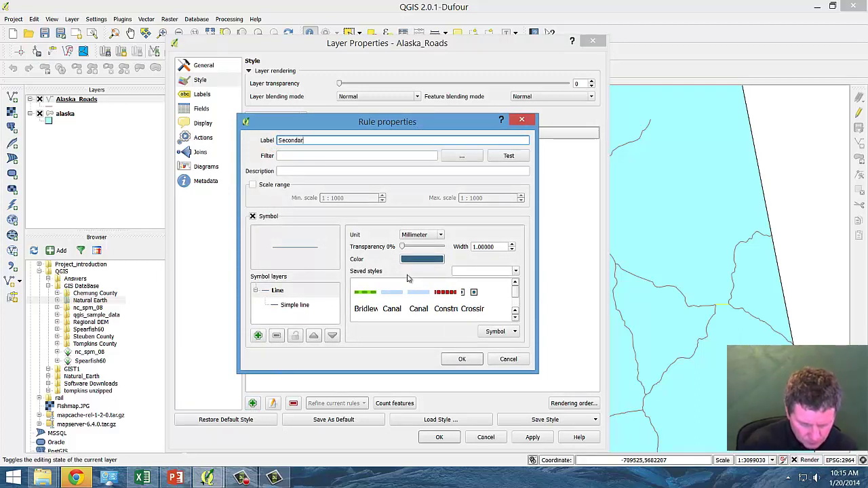
pyautogui.write('Secondary Highways')
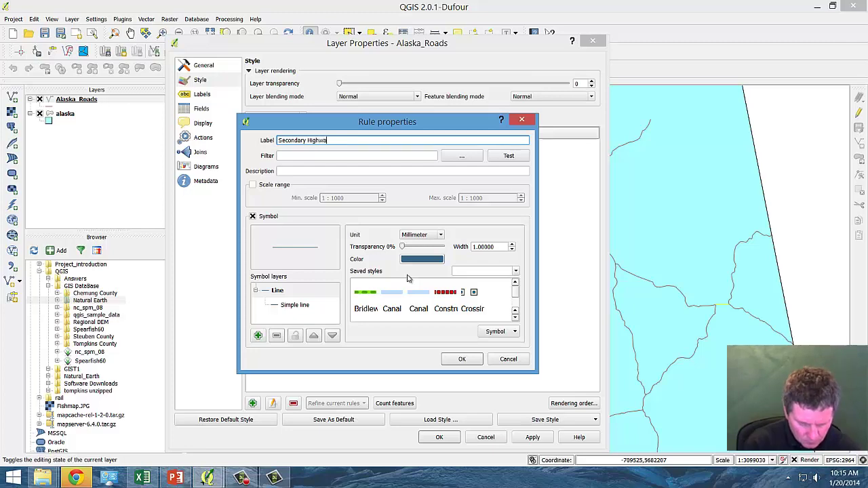
# Build the filter "type" = 'Secondary Highway' for the new rule in the expression builder
pyautogui.click(450, 156)
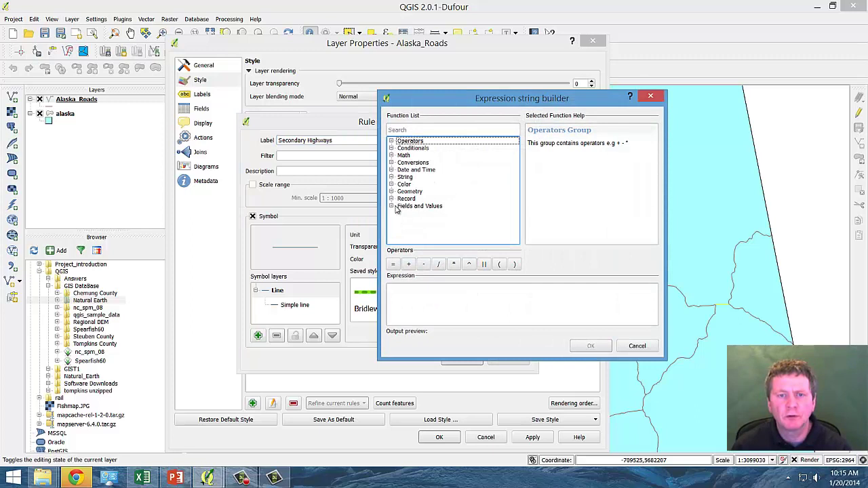
pyautogui.click(393, 207)
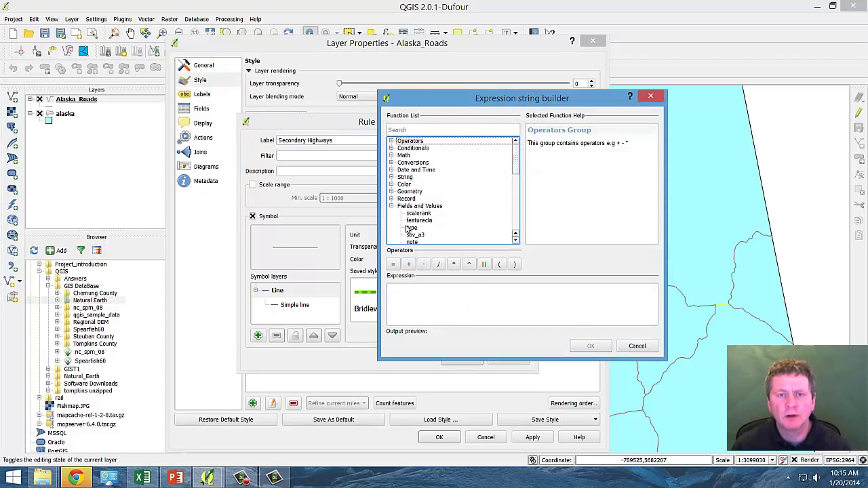
pyautogui.doubleClick(411, 228)
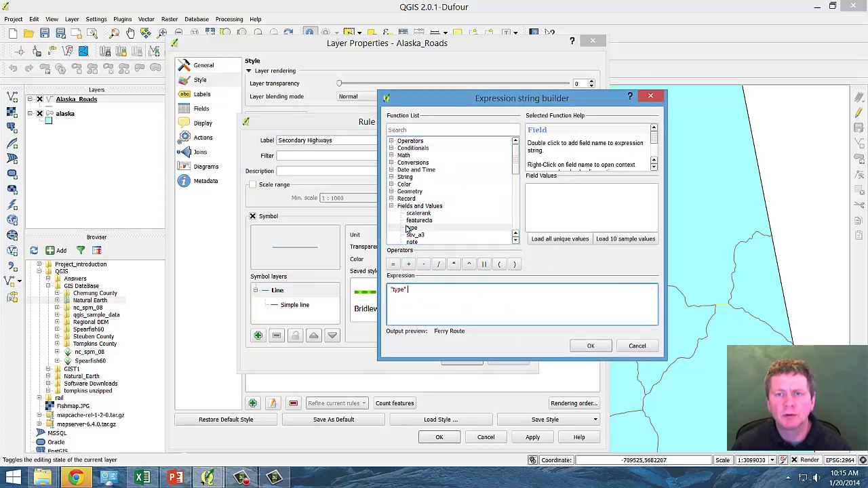
pyautogui.click(392, 264)
pyautogui.click(550, 241)
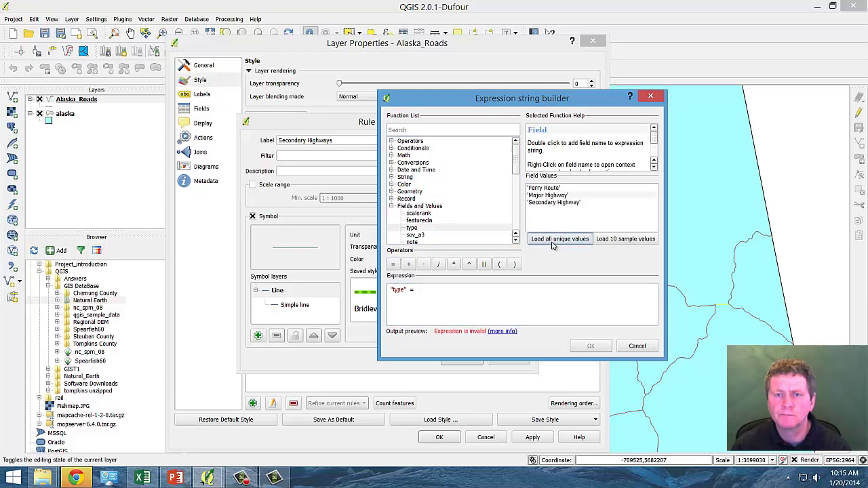
pyautogui.click(542, 205)
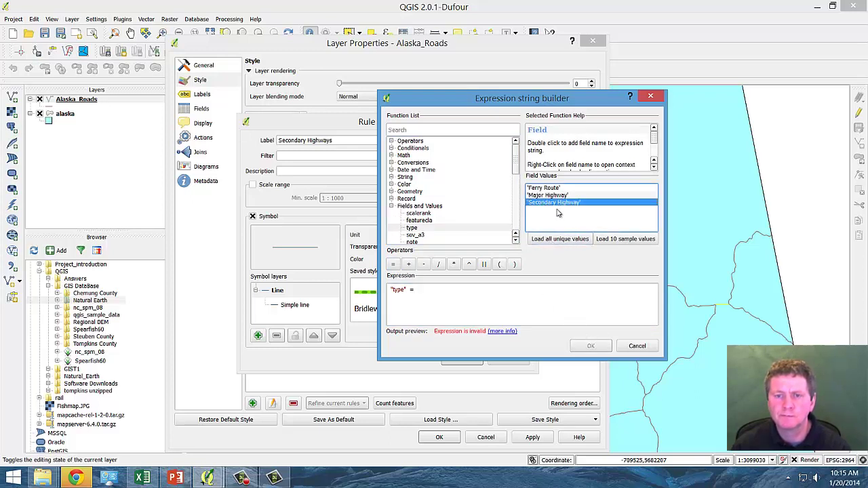
pyautogui.doubleClick(551, 203)
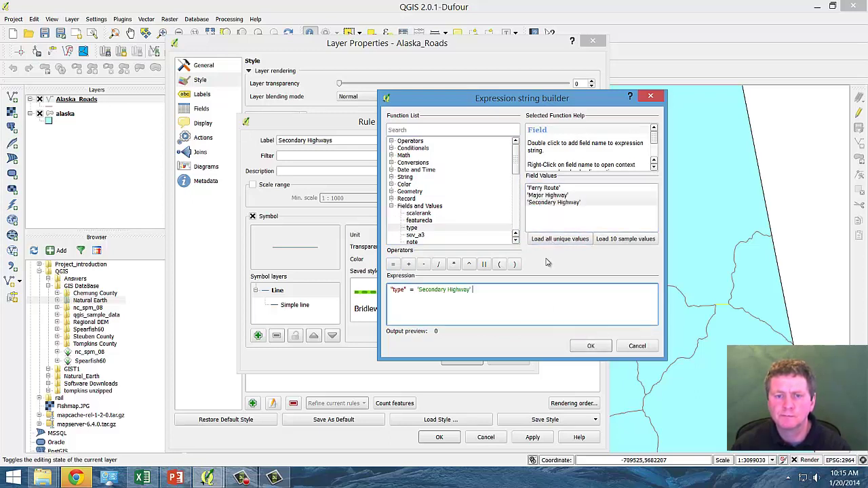
pyautogui.click(586, 346)
pyautogui.click(311, 172)
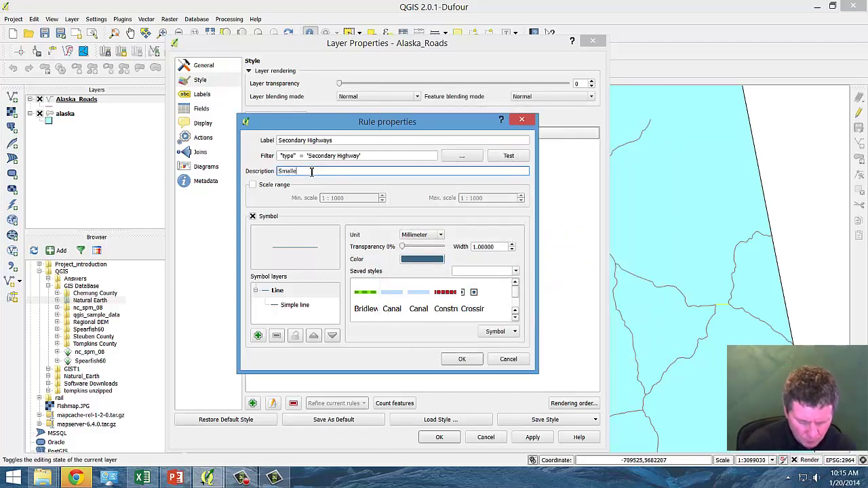
# Describe the rule as 'Smaller roads', save it, and apply both rules to Alaska_Roads
pyautogui.write('Smaller roads')
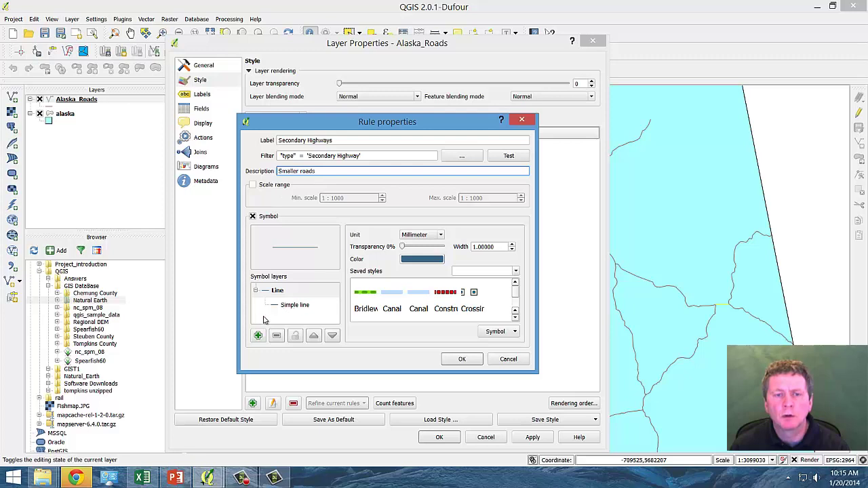
pyautogui.click(458, 360)
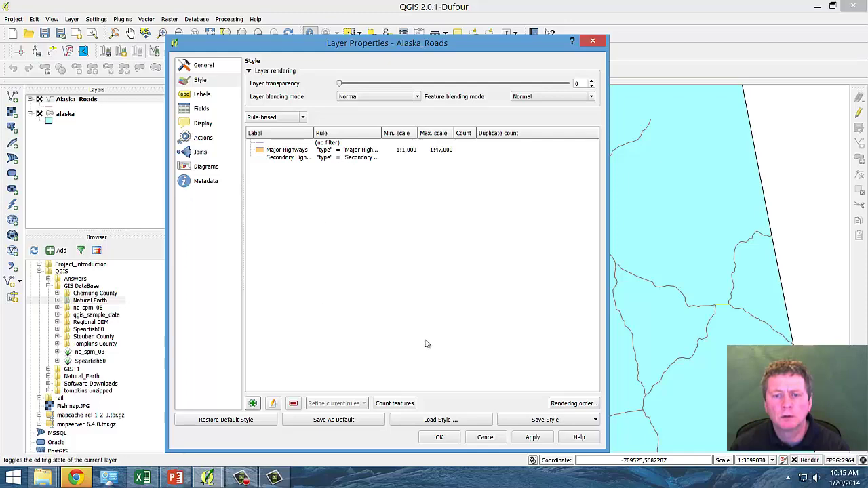
pyautogui.click(532, 438)
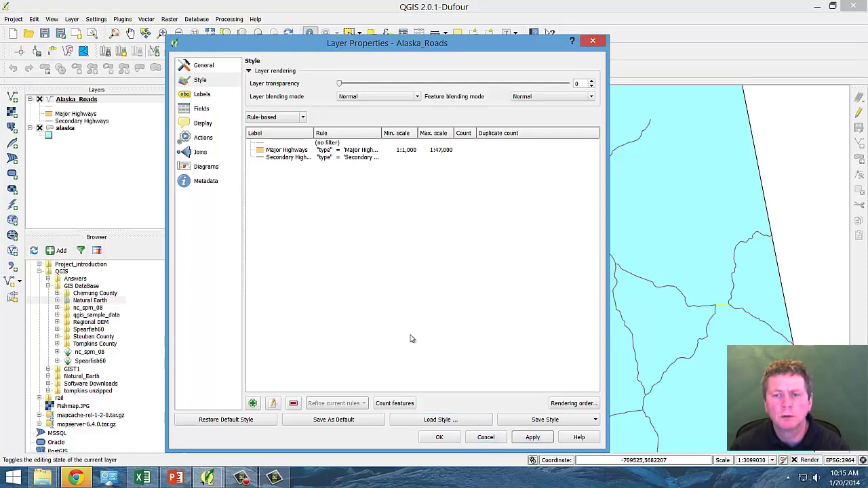
# Close Layer Properties, deselect the roads, and zoom along the highway to verify its scale limit
pyautogui.click(438, 438)
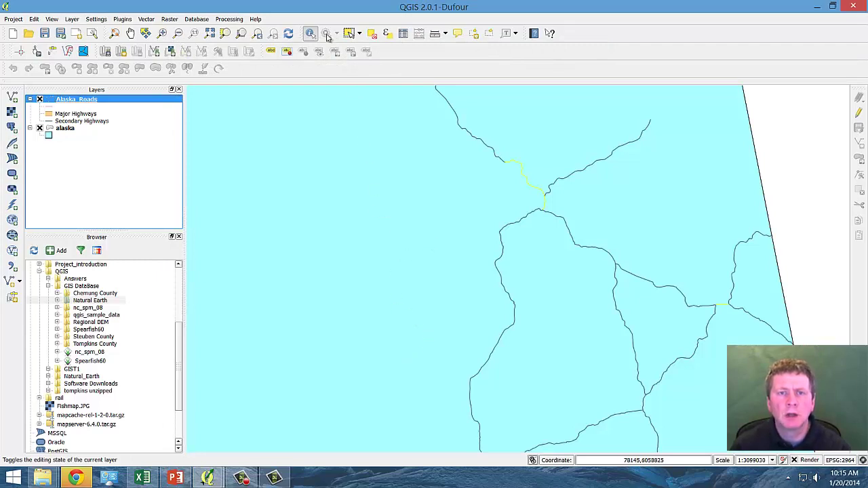
pyautogui.click(372, 36)
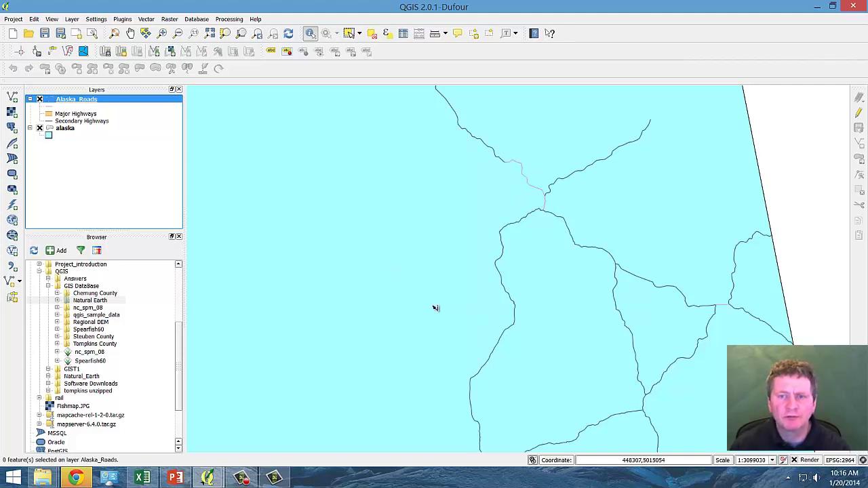
pyautogui.scroll(-1, 434, 309)
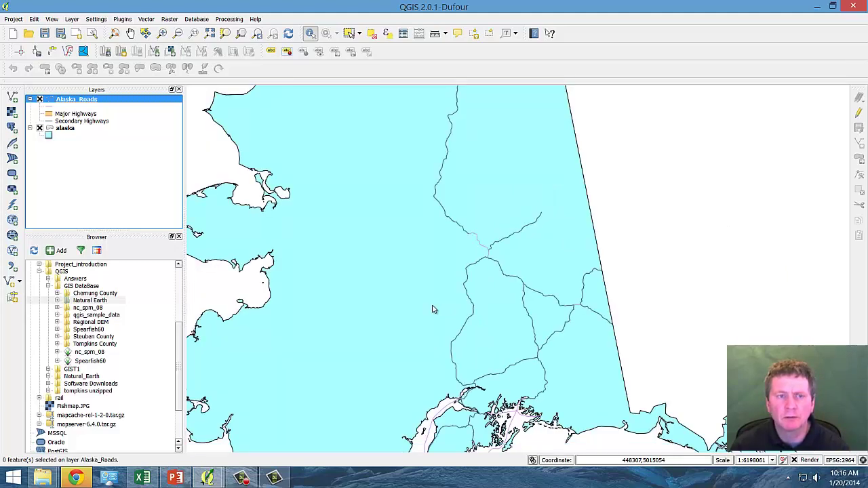
pyautogui.scroll(1, 448, 292)
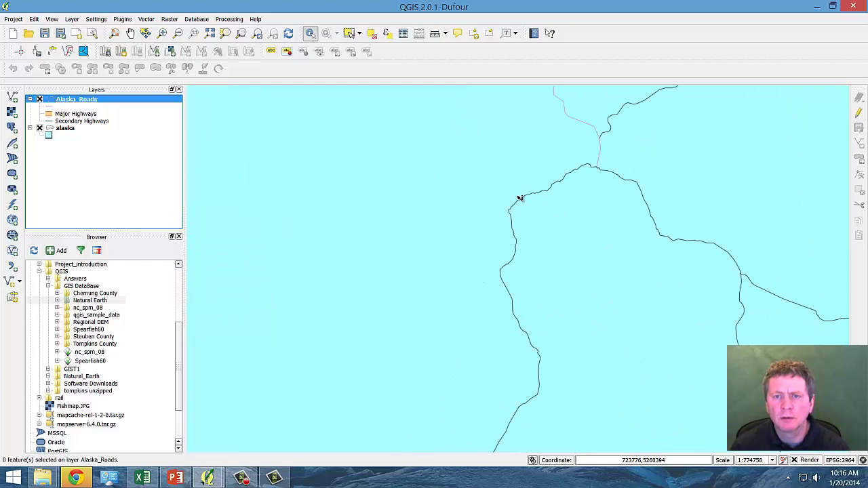
pyautogui.scroll(1, 519, 196)
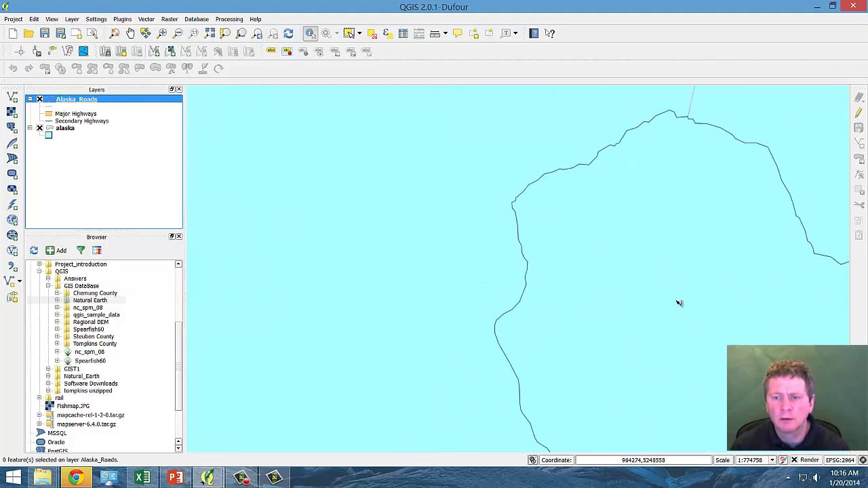
pyautogui.moveTo(674, 301); pyautogui.dragTo(624, 485)
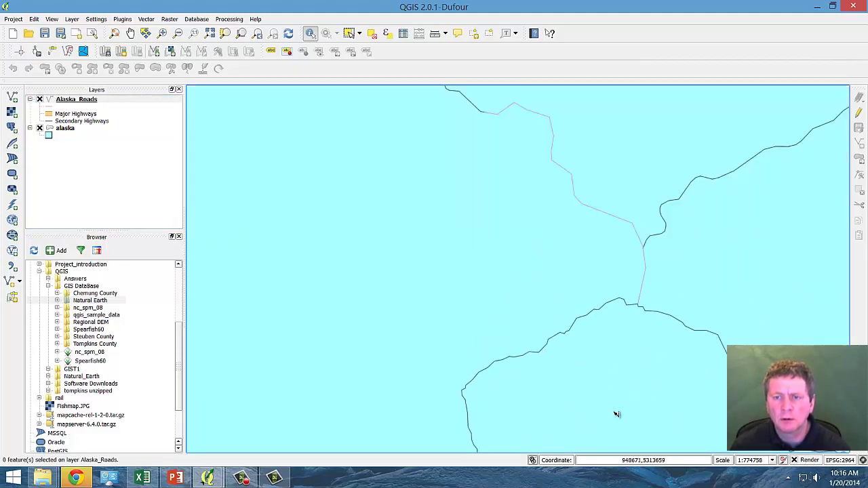
pyautogui.scroll(7, 629, 232)
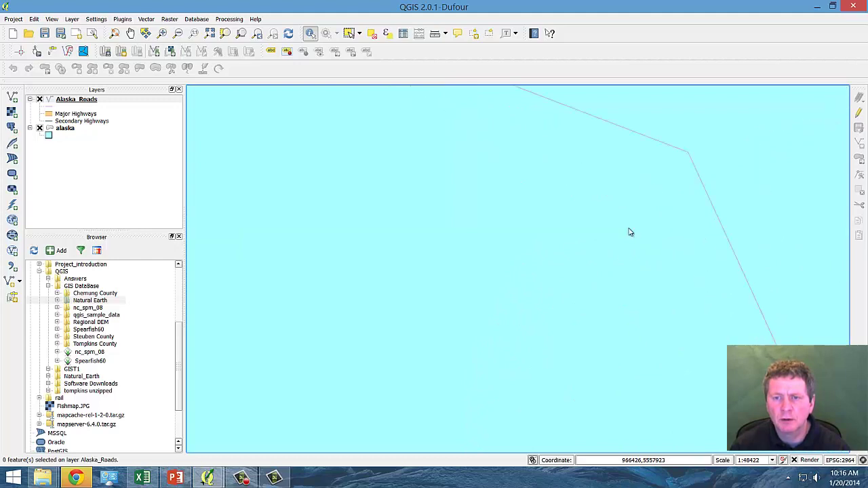
pyautogui.scroll(-1, 681, 230)
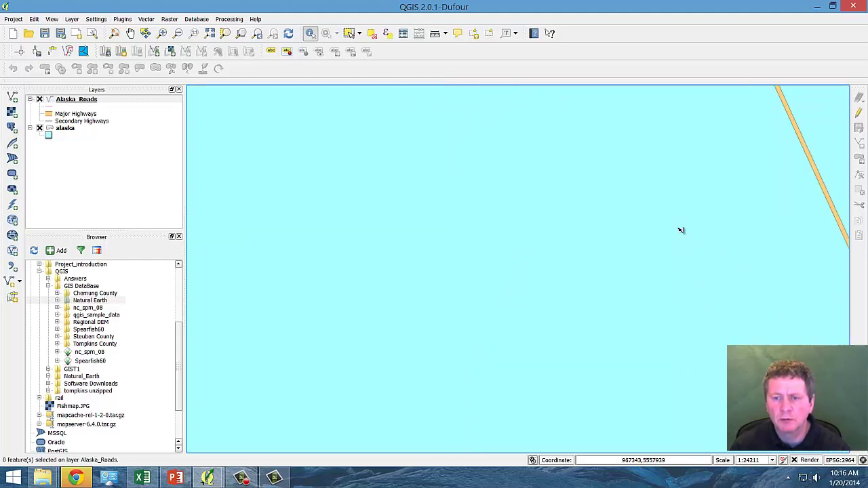
pyautogui.moveTo(599, 275); pyautogui.dragTo(426, 377)
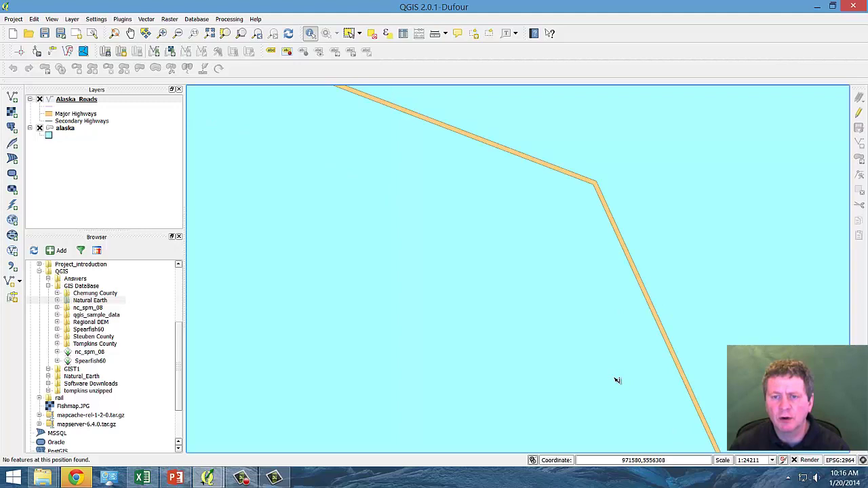
pyautogui.scroll(-1, 617, 380)
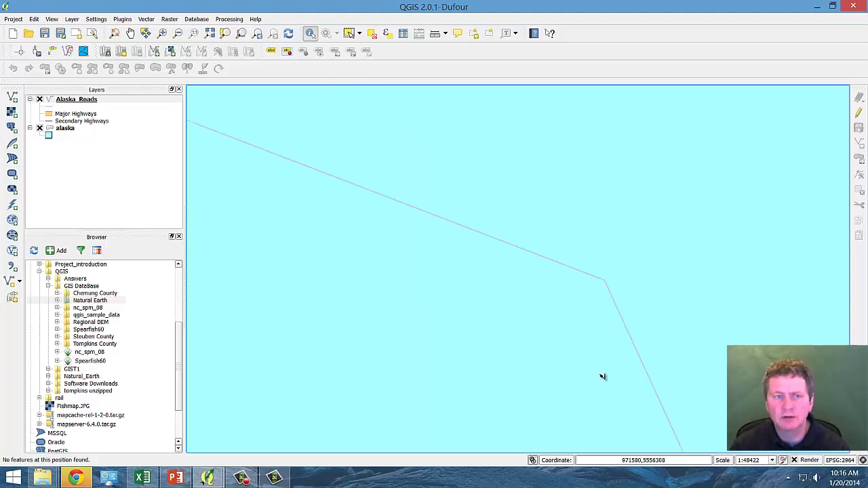
# Reopen Alaska_Roads properties and change the Major Highways rule's minimum and maximum scale values
pyautogui.rightClick(70, 101)
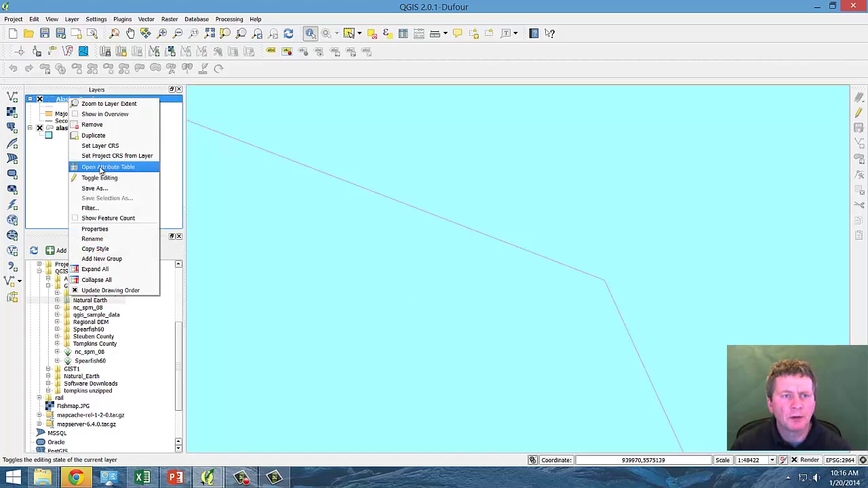
pyautogui.click(97, 230)
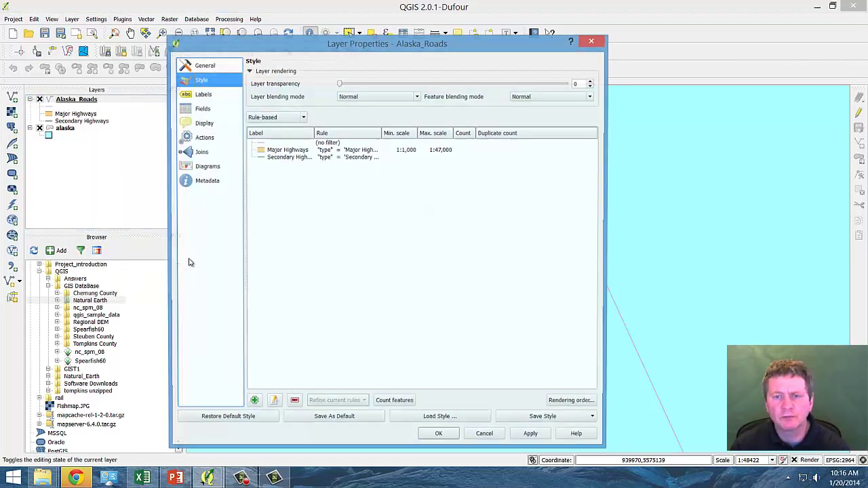
pyautogui.doubleClick(409, 150)
pyautogui.click(494, 198)
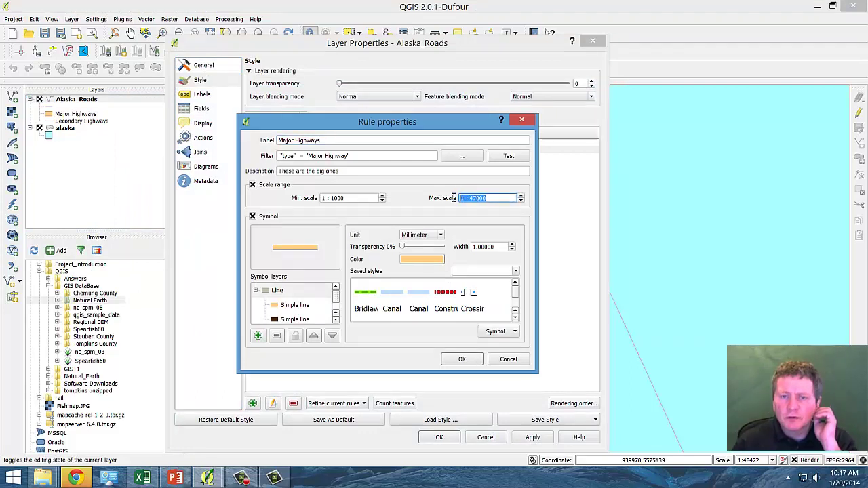
pyautogui.click(348, 198)
pyautogui.moveTo(348, 197); pyautogui.dragTo(306, 198)
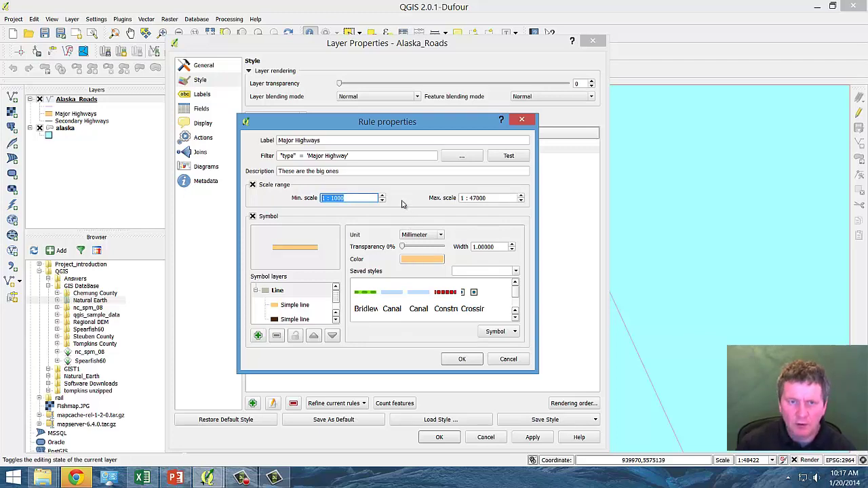
pyautogui.moveTo(502, 198); pyautogui.dragTo(449, 203)
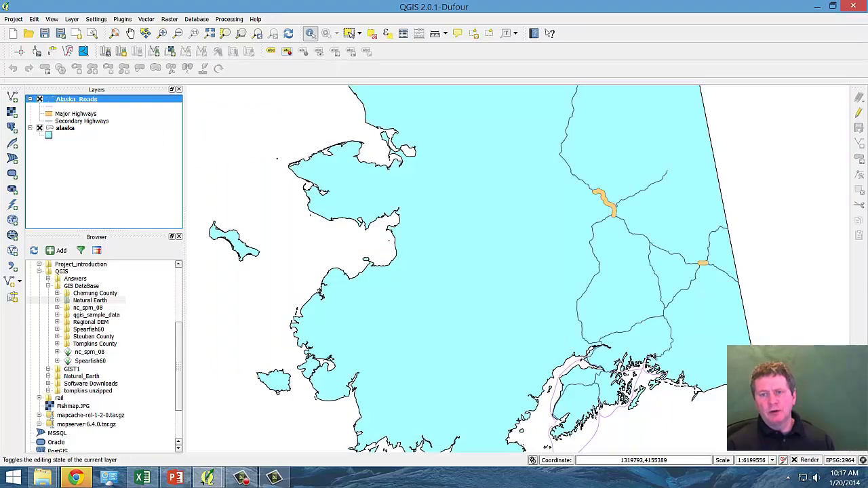
pyautogui.scroll(-1, 647, 353)
pyautogui.scroll(1, 648, 352)
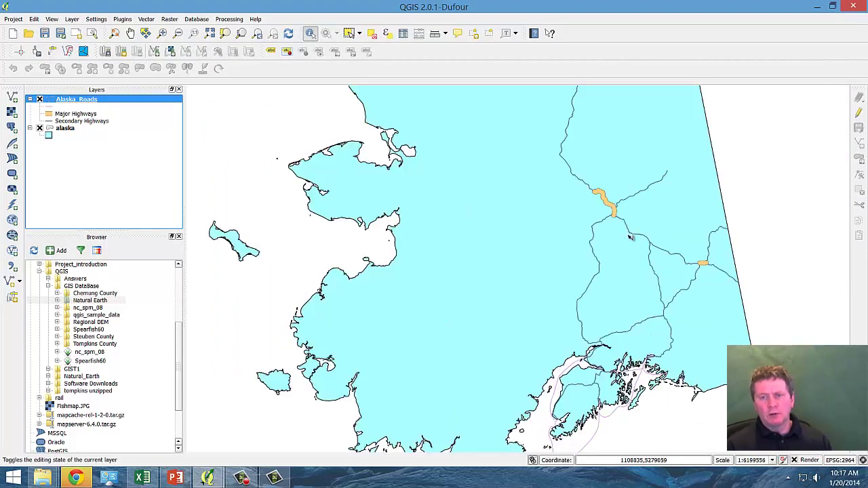
pyautogui.scroll(1, 622, 179)
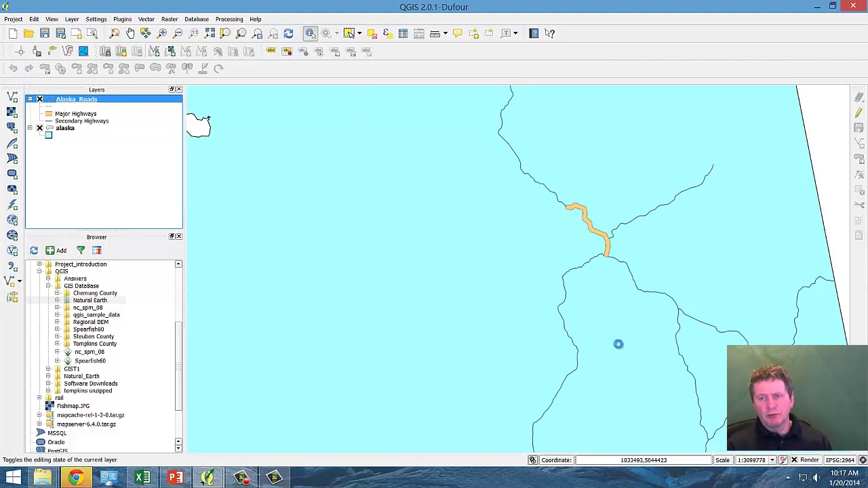
pyautogui.scroll(-1, 618, 345)
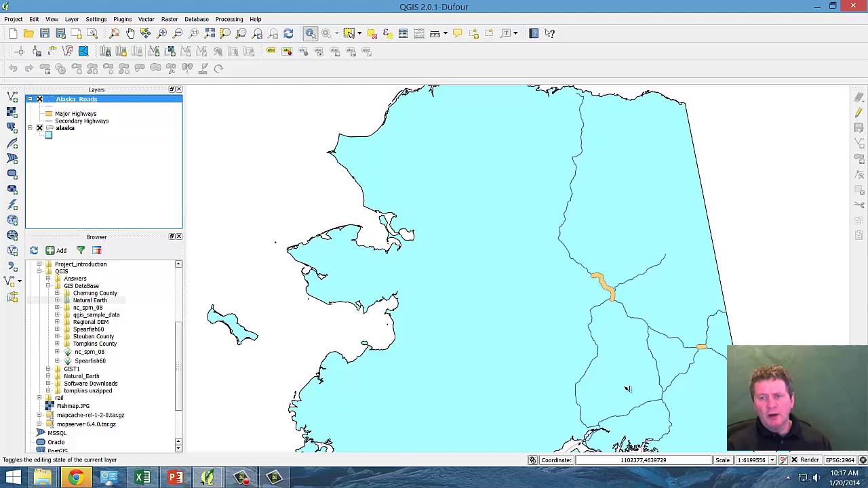
pyautogui.scroll(-3, 532, 359)
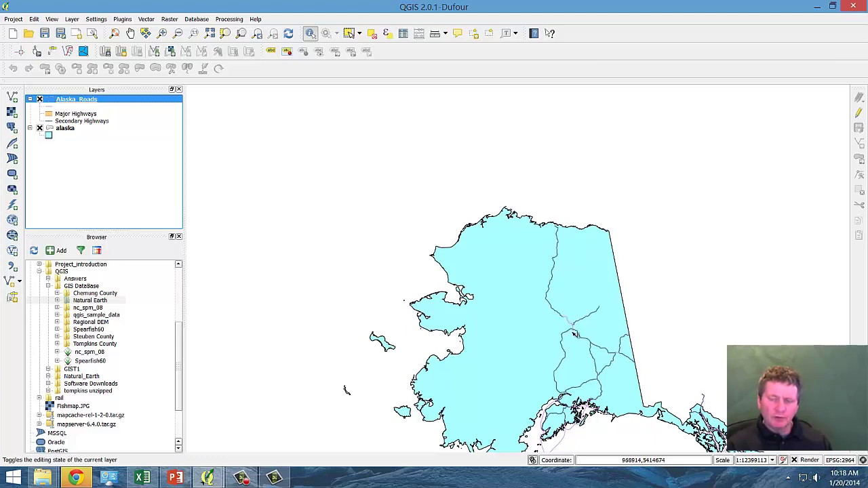
pyautogui.scroll(1, 572, 324)
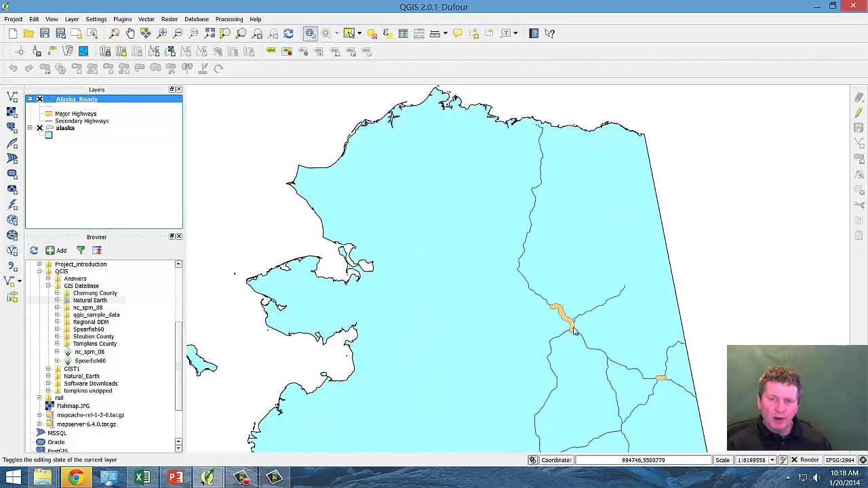